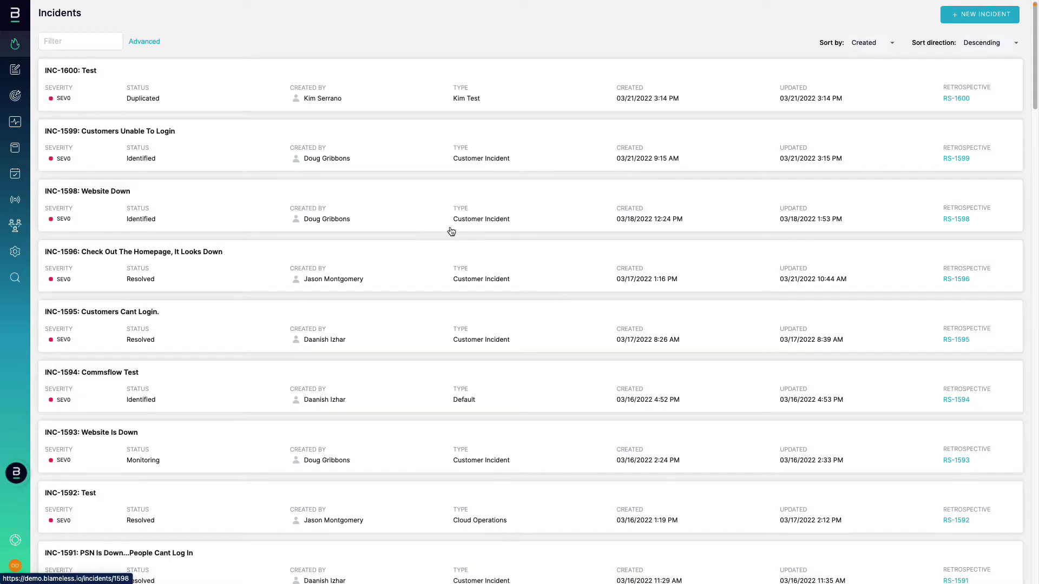
Step: Open incident INC-1599 and examine its severity options, status options and linked ticket BD-1770
left_click(247, 145)
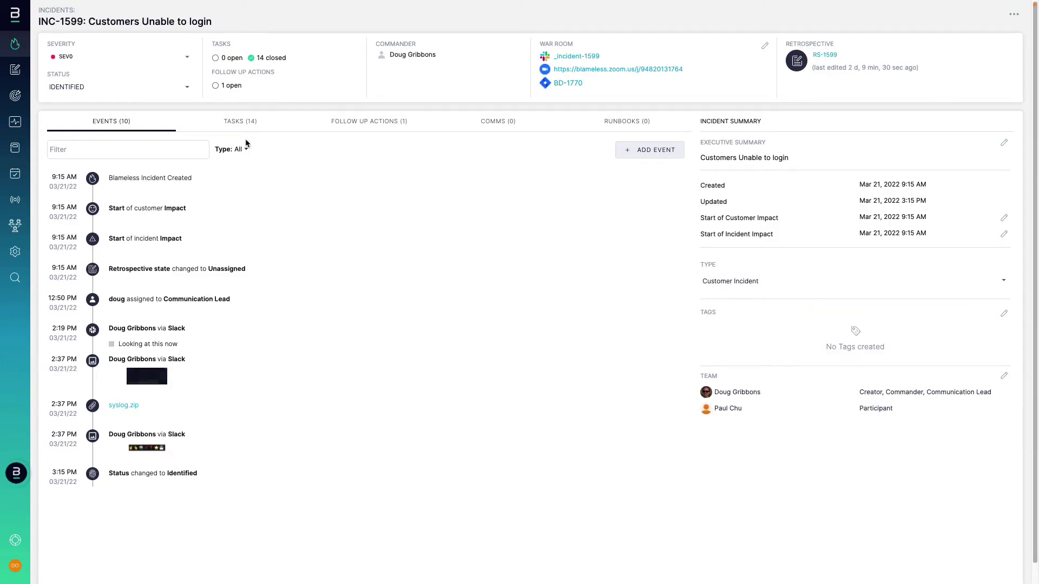
left_click(185, 61)
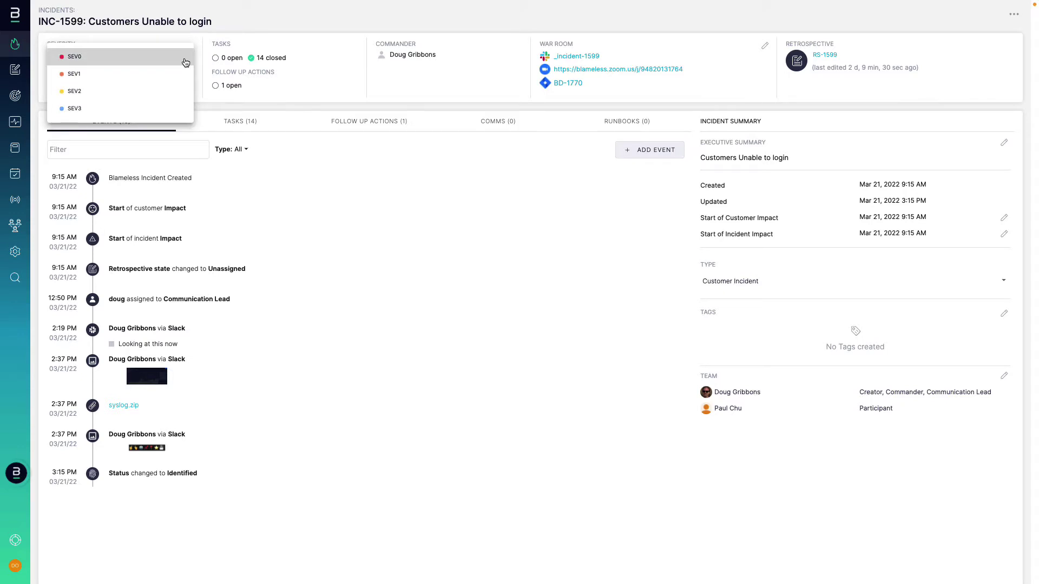
left_click(186, 62)
left_click(187, 86)
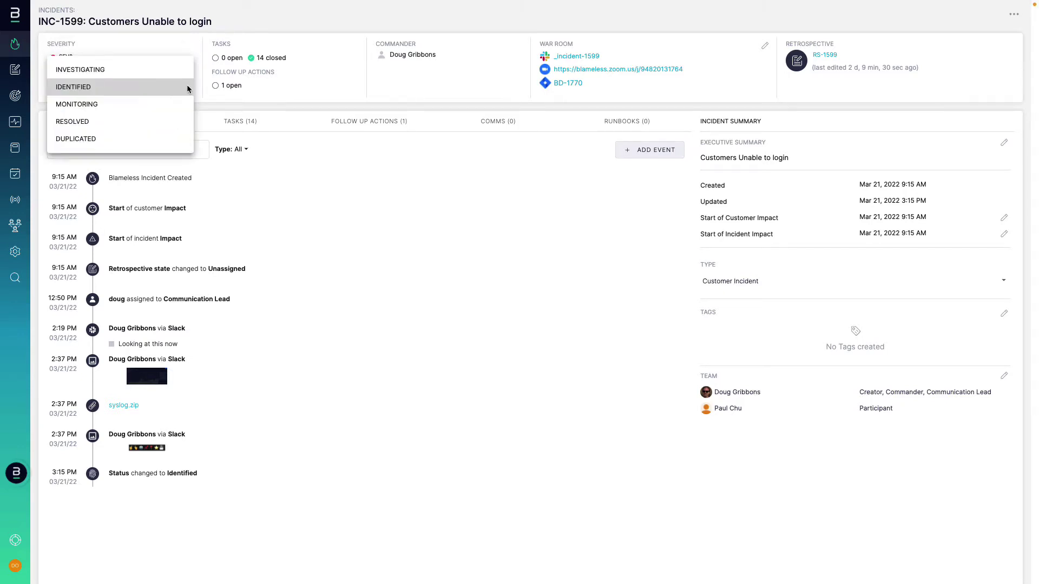
left_click(187, 87)
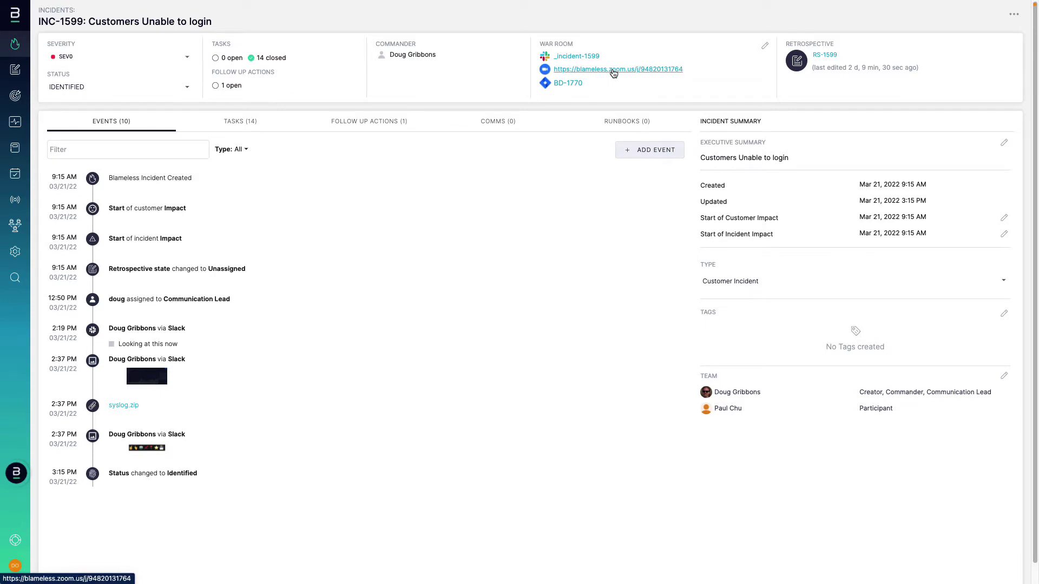
left_click(572, 84)
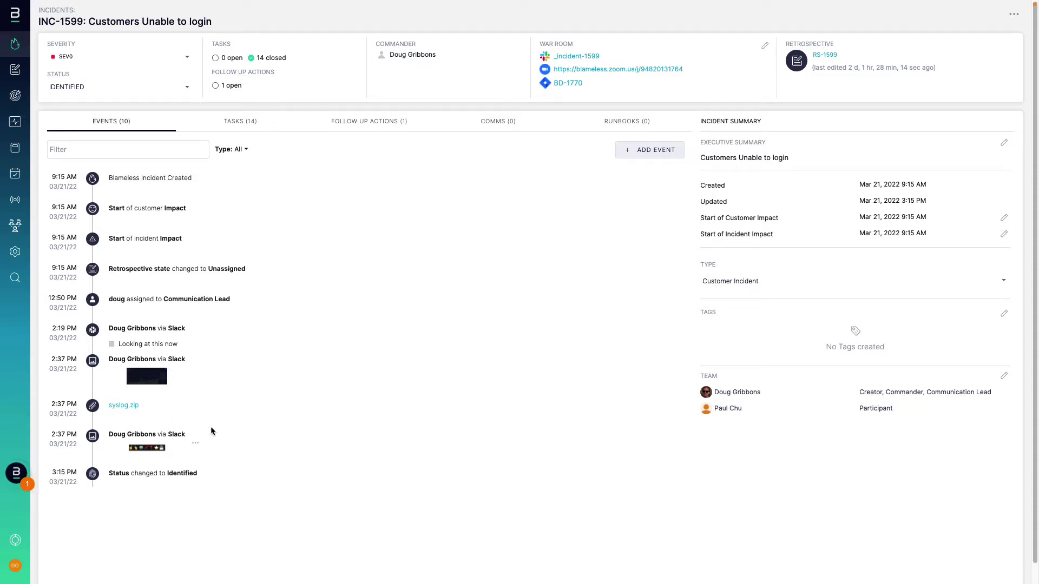
Step: Delete the "Looking at this now" Slack message from the incident's event timeline
left_click(194, 336)
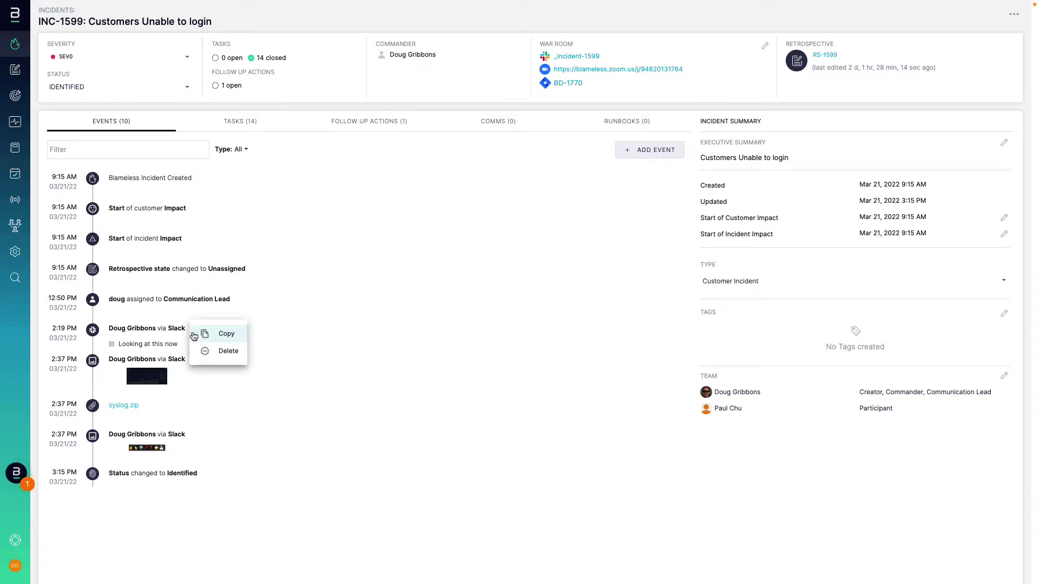
left_click(237, 354)
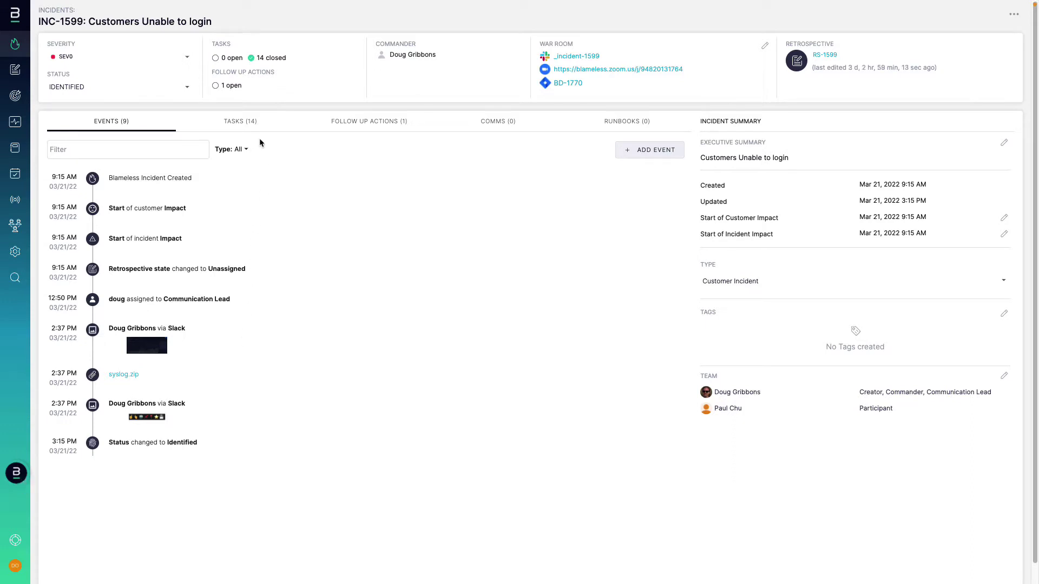
Step: Show the incident's tasks and change the incident status to MONITORING
left_click(252, 125)
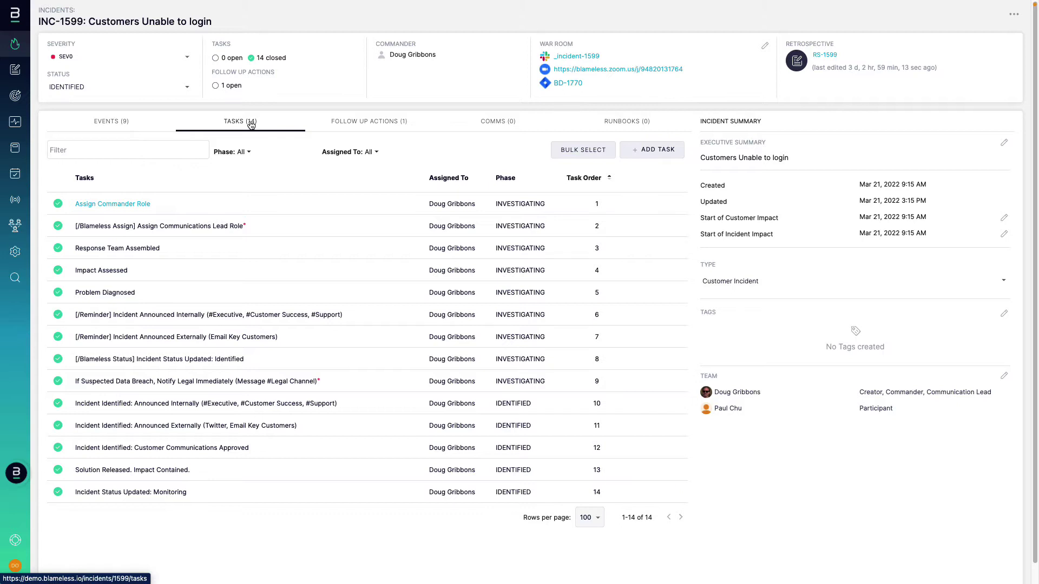
left_click(188, 91)
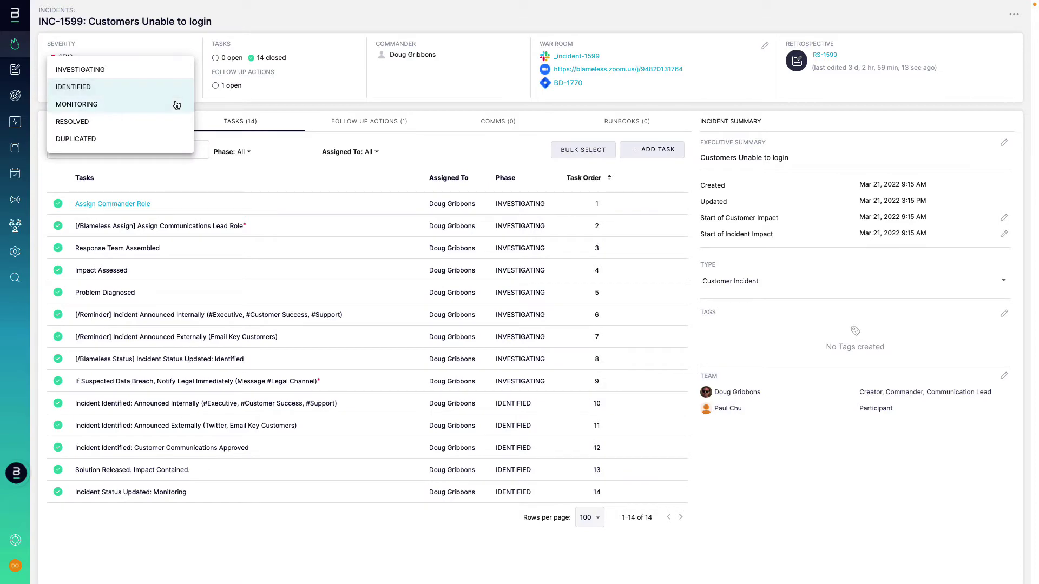
left_click(176, 107)
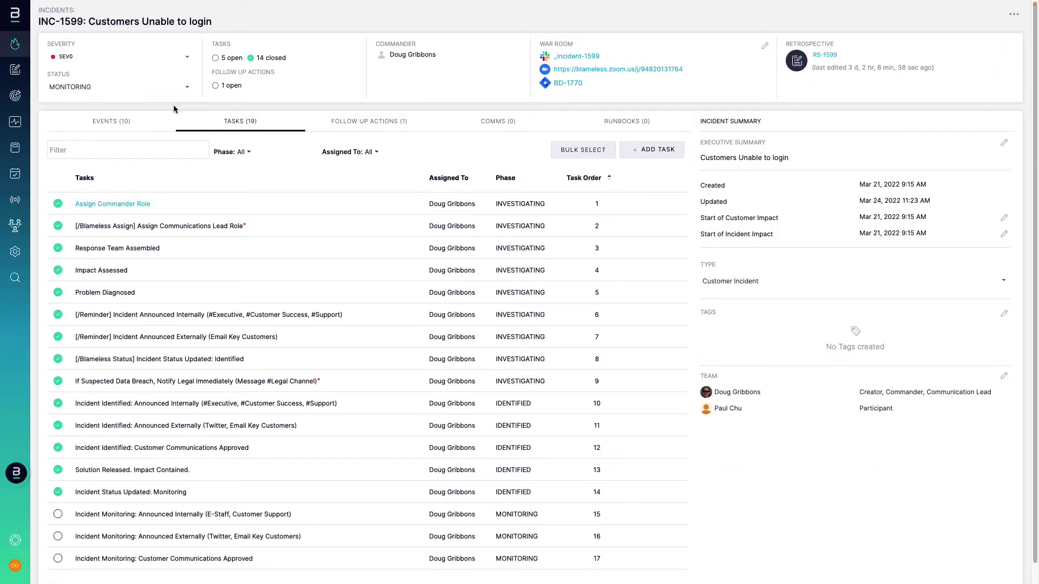
Step: Mark the five MONITORING phase tasks, numbers 15 to 19, as completed
scroll(122, 561, "down", 2)
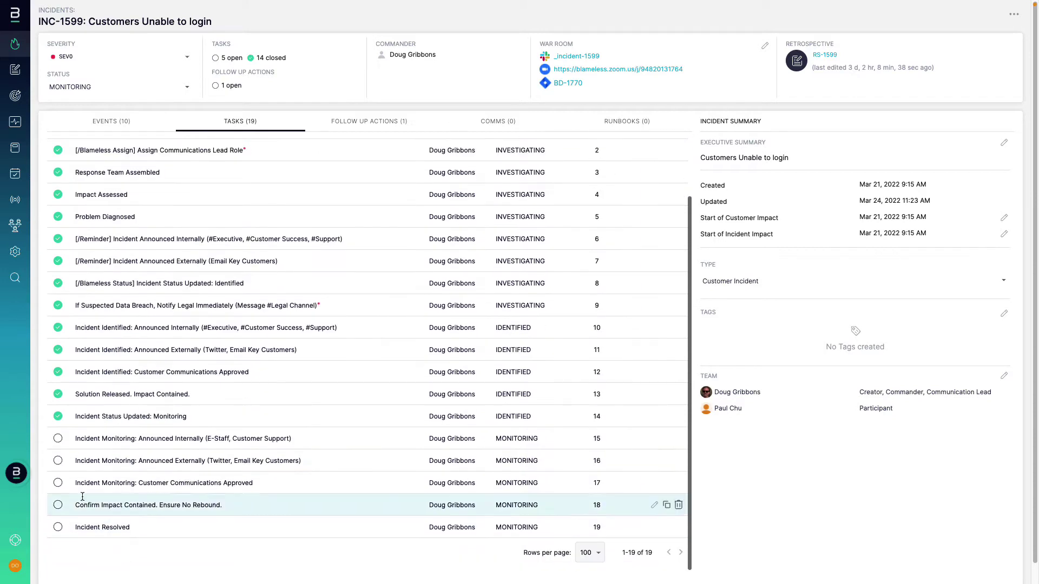
left_click(57, 439)
left_click(58, 461)
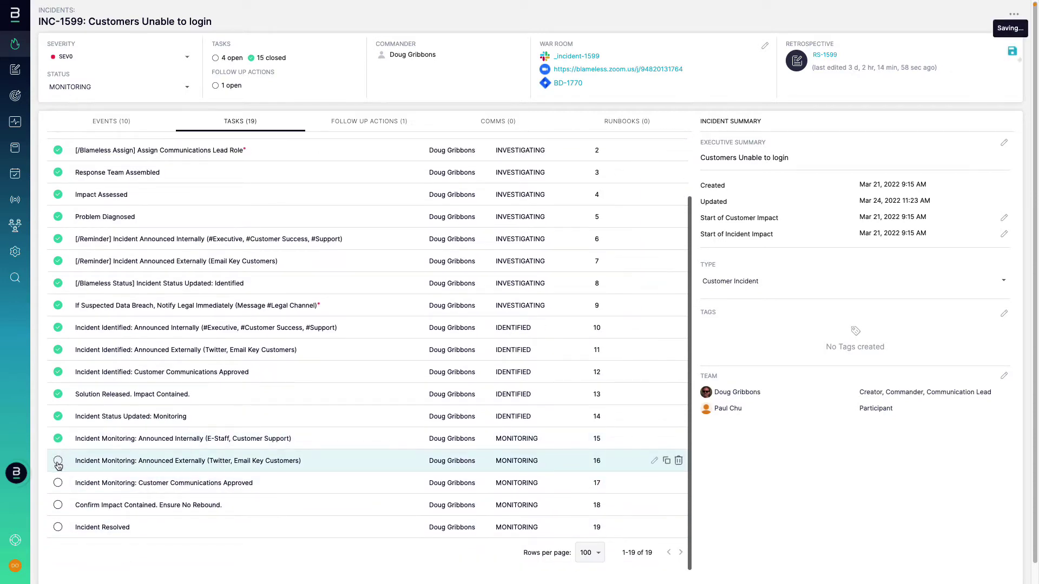
left_click(58, 483)
left_click(58, 506)
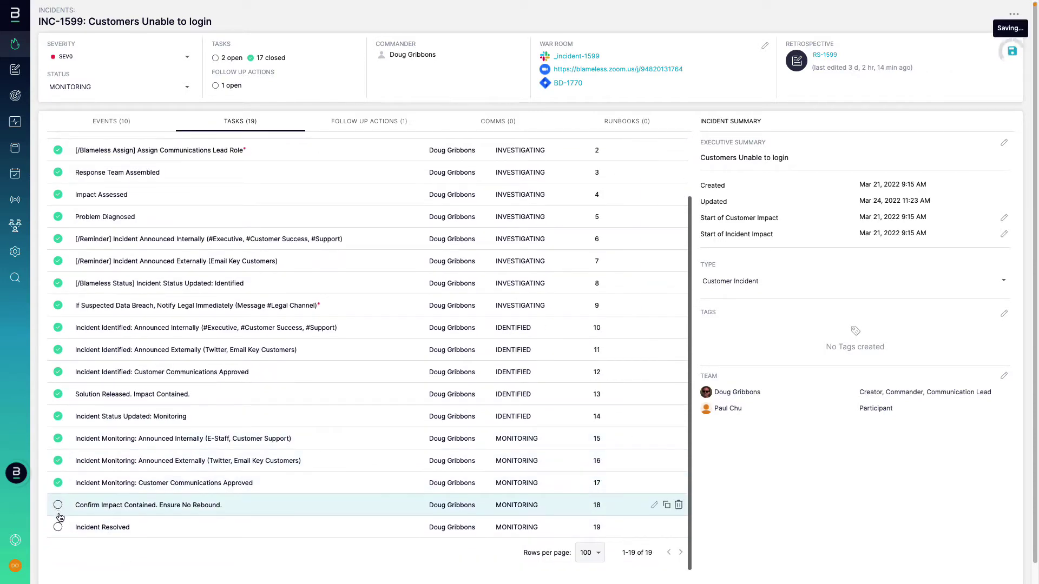
left_click(58, 528)
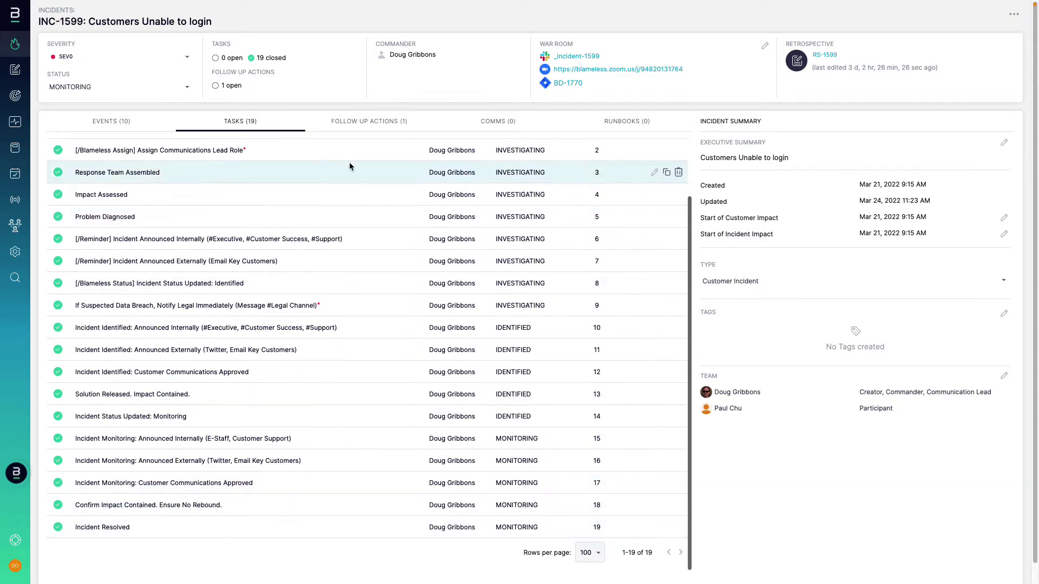
Step: Check the incident's follow-up actions, and close the linked "Reboot the server" issue BD-1771 from Jira ticket BD-1770
left_click(381, 123)
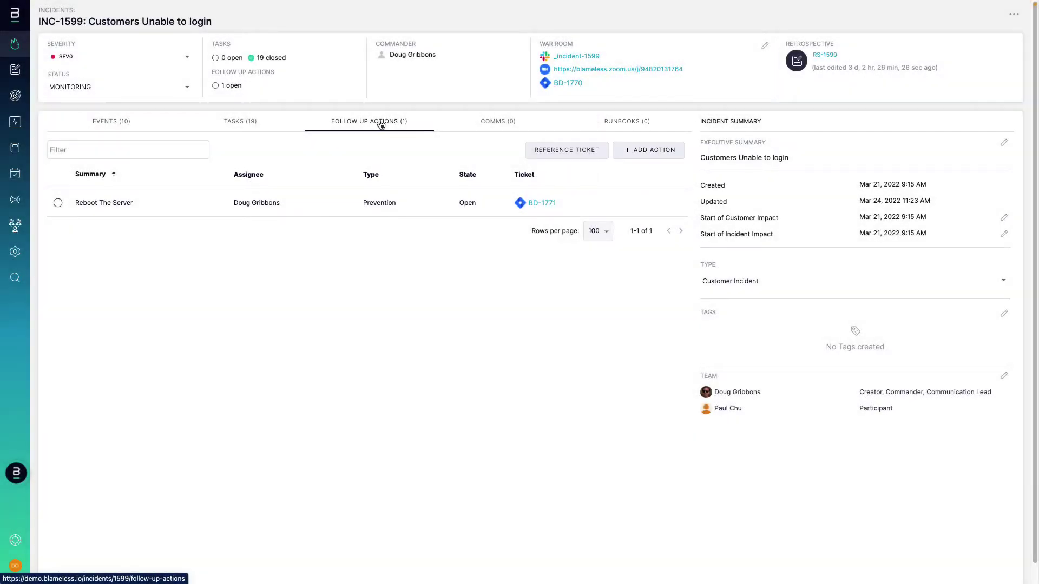
left_click(568, 84)
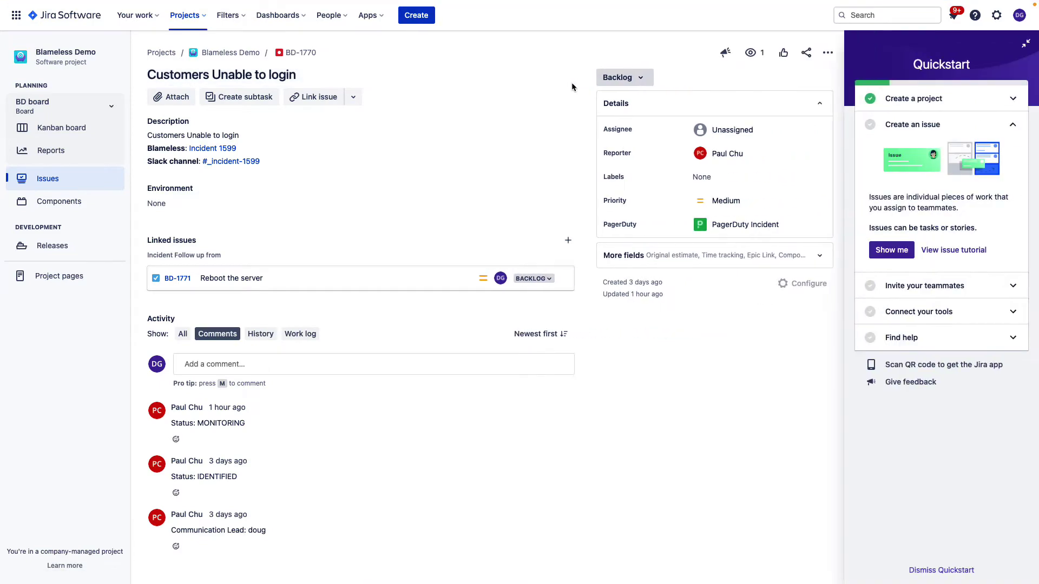
left_click(541, 279)
left_click(530, 330)
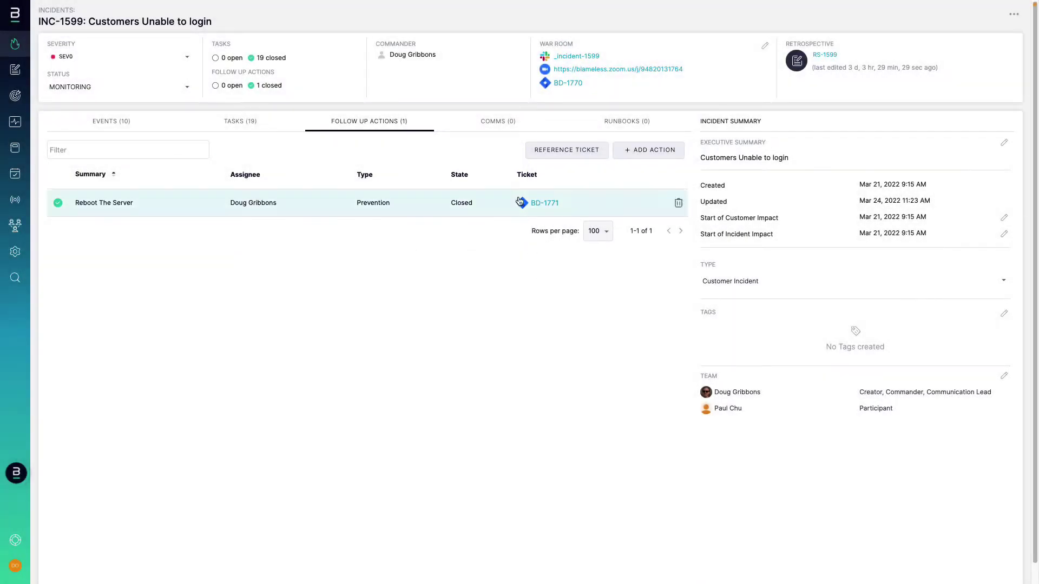
Step: Start a new External communication for the incident and look over its message, phone number and statuspage fields
left_click(498, 124)
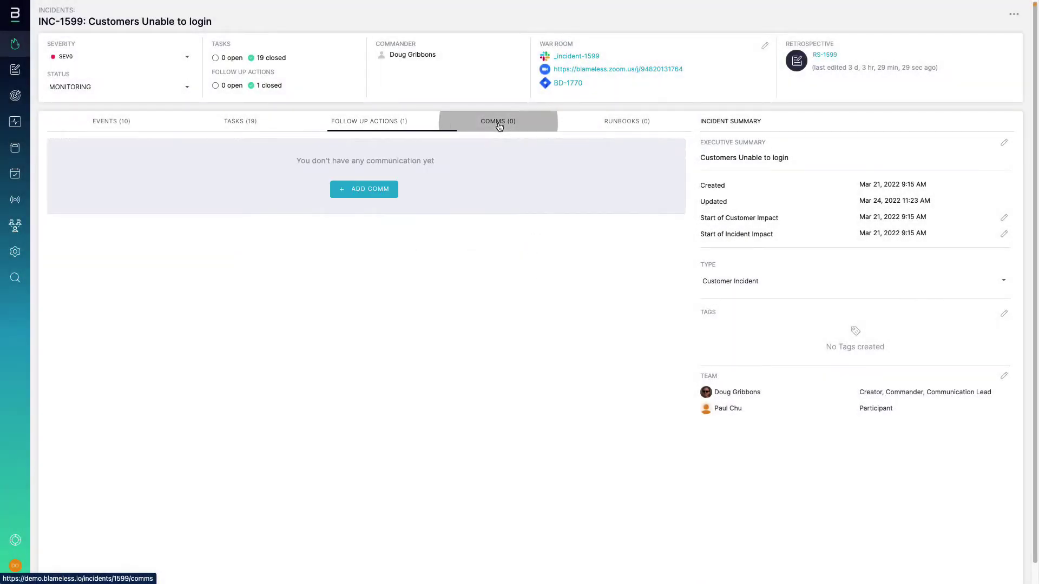
left_click(392, 188)
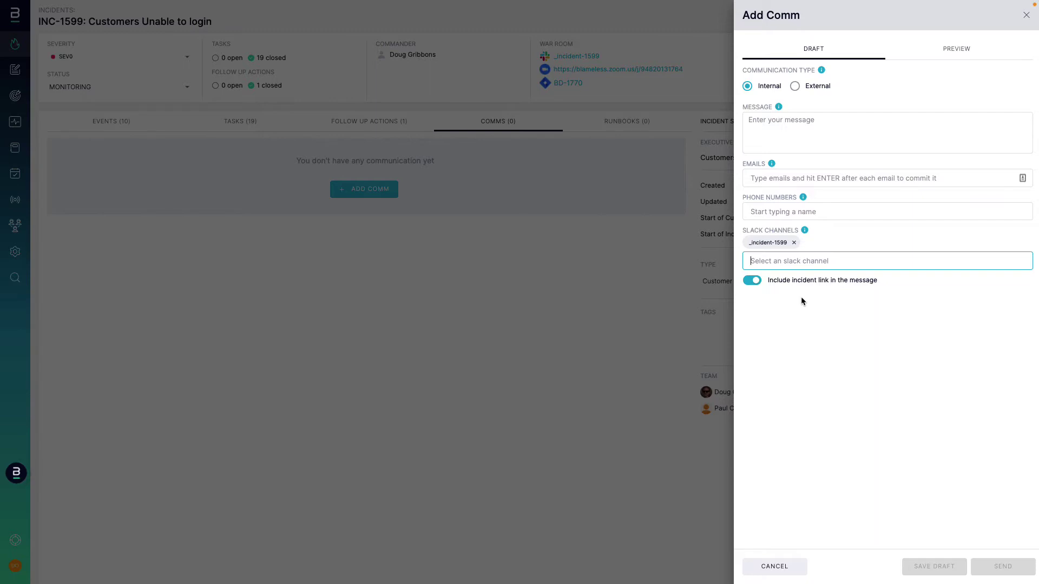
left_click(795, 87)
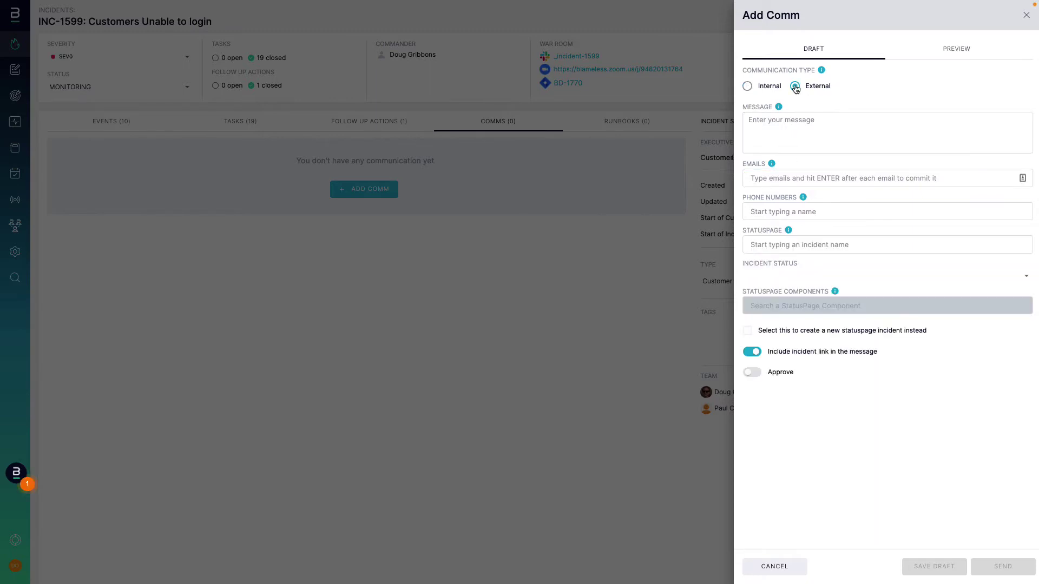
left_click(786, 122)
left_click(784, 211)
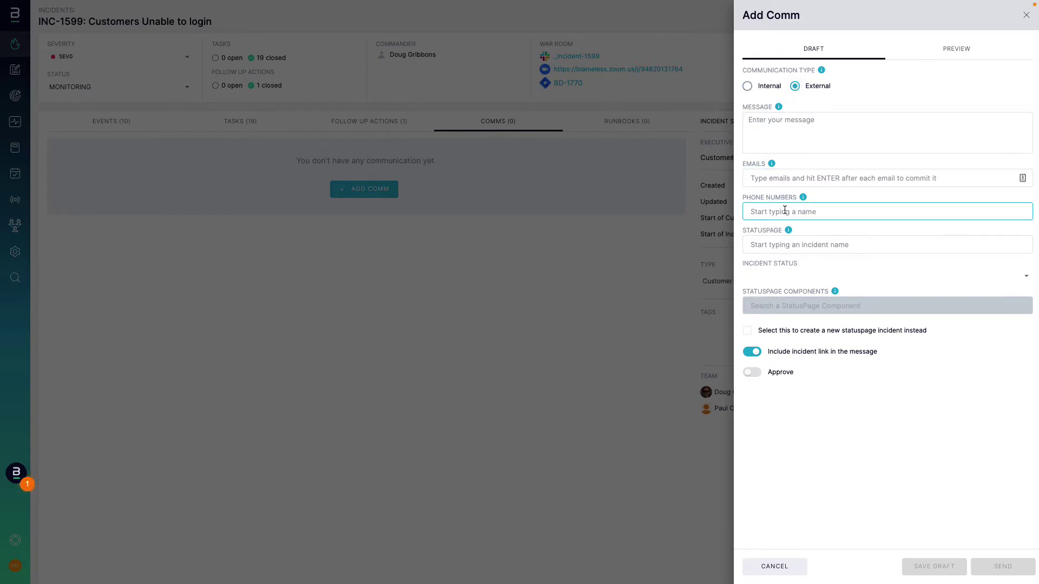
left_click(780, 244)
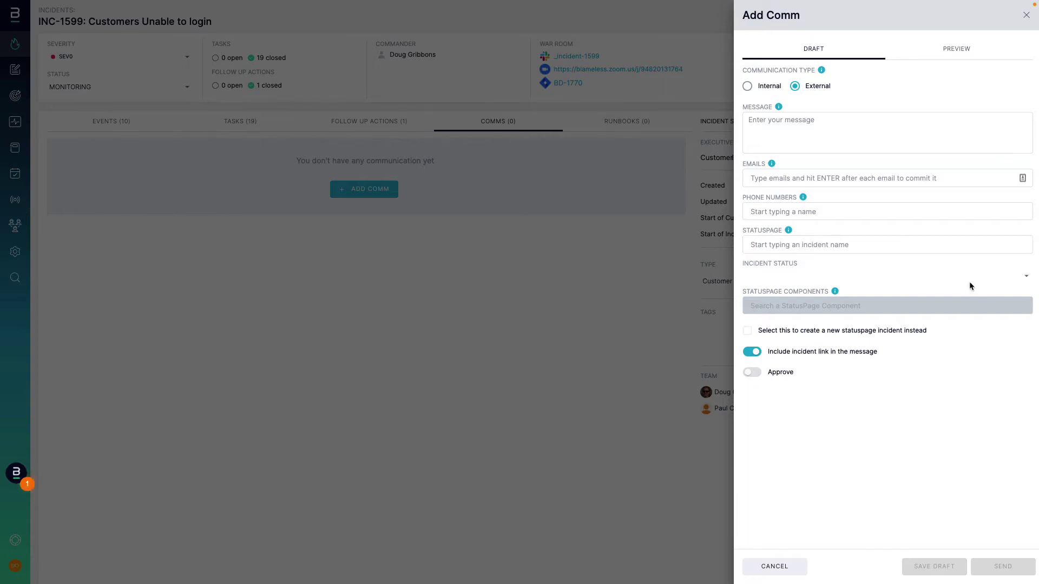
Step: Try the Investigating incident status with the new statuspage incident option, revert that option, and switch the communication's Approve setting
left_click(1028, 278)
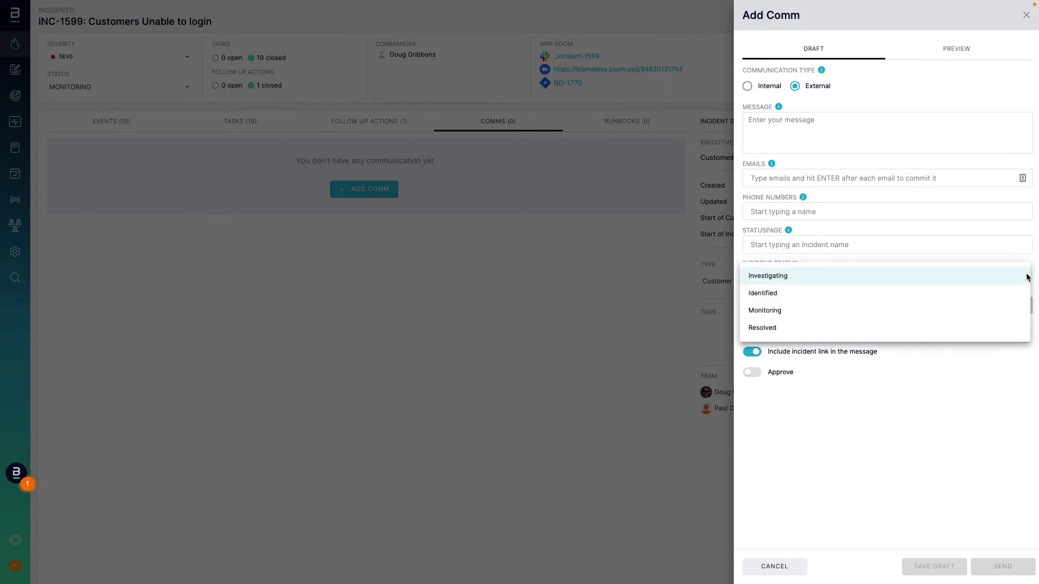
left_click(1024, 276)
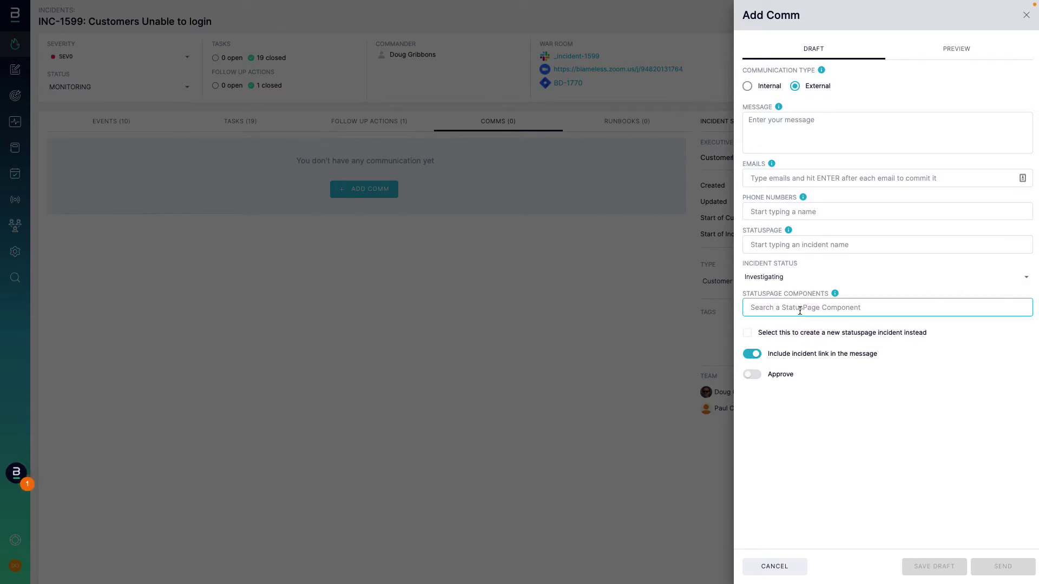
left_click(748, 334)
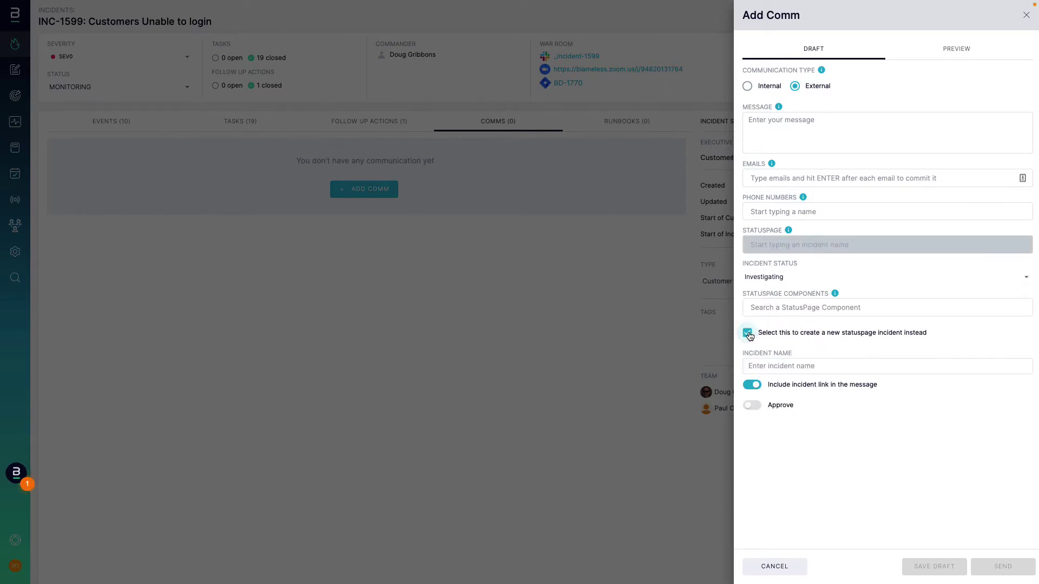
left_click(748, 333)
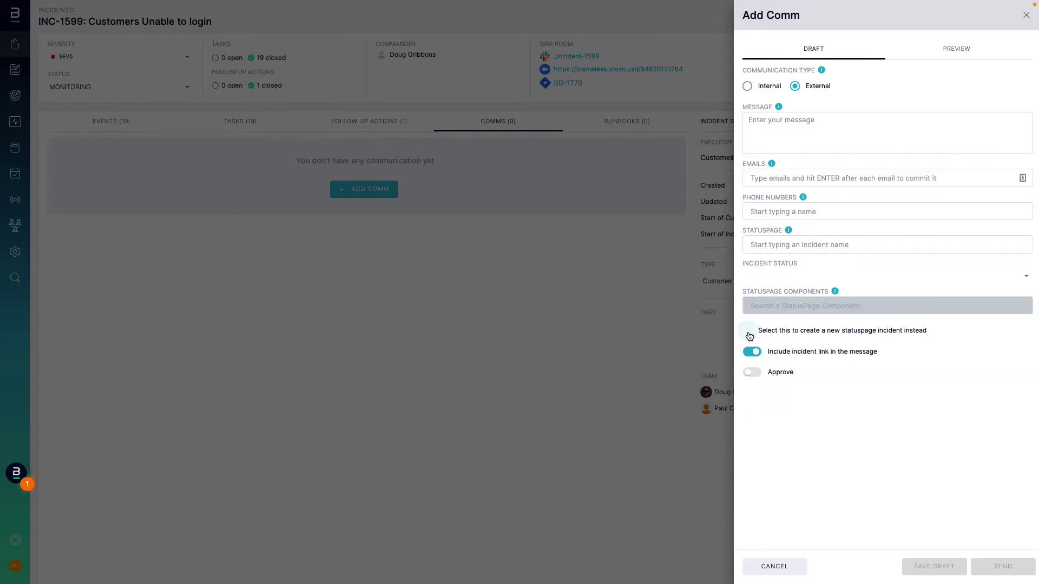
left_click(752, 372)
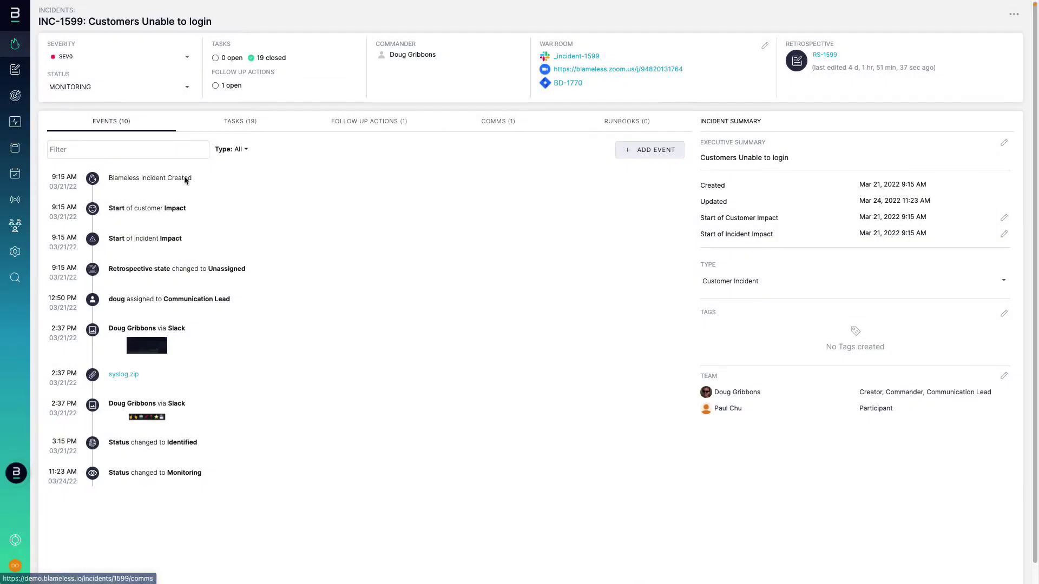
Step: Go to the CommsFlow list and open the Customer Update CommsFlow at its trigger settings
left_click(19, 202)
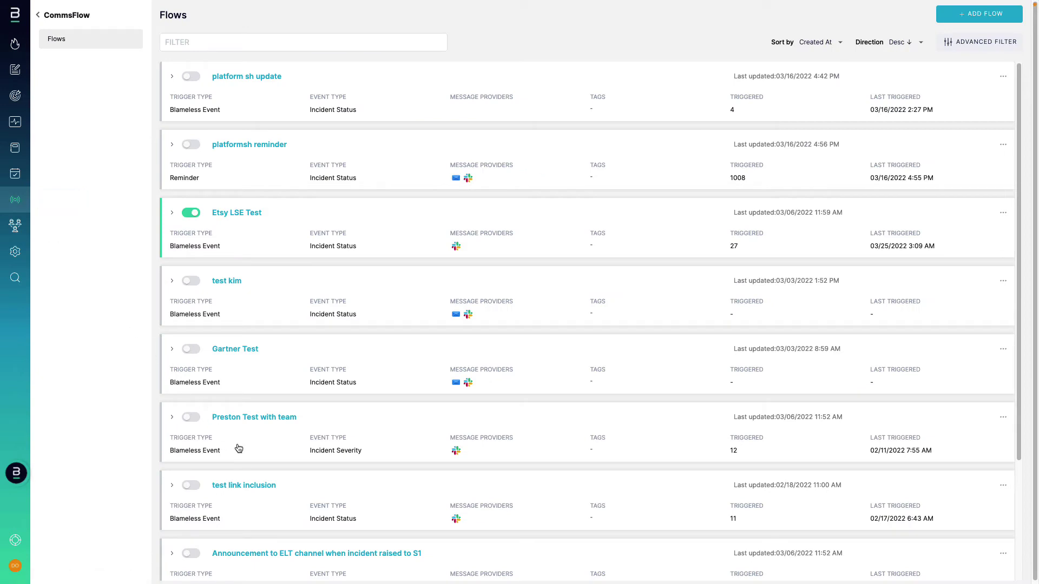
scroll(302, 472, "down", 3)
left_click(302, 469)
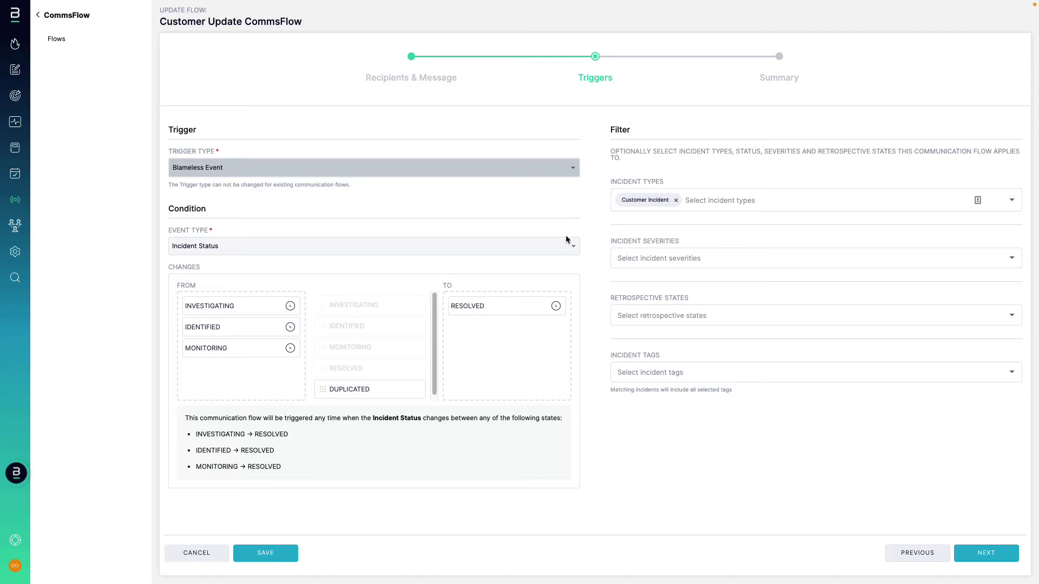
Step: Reselect Incident Status as the event type, and set the flow to trigger from INVESTIGATING, IDENTIFIED or MONITORING to RESOLVED
left_click(572, 248)
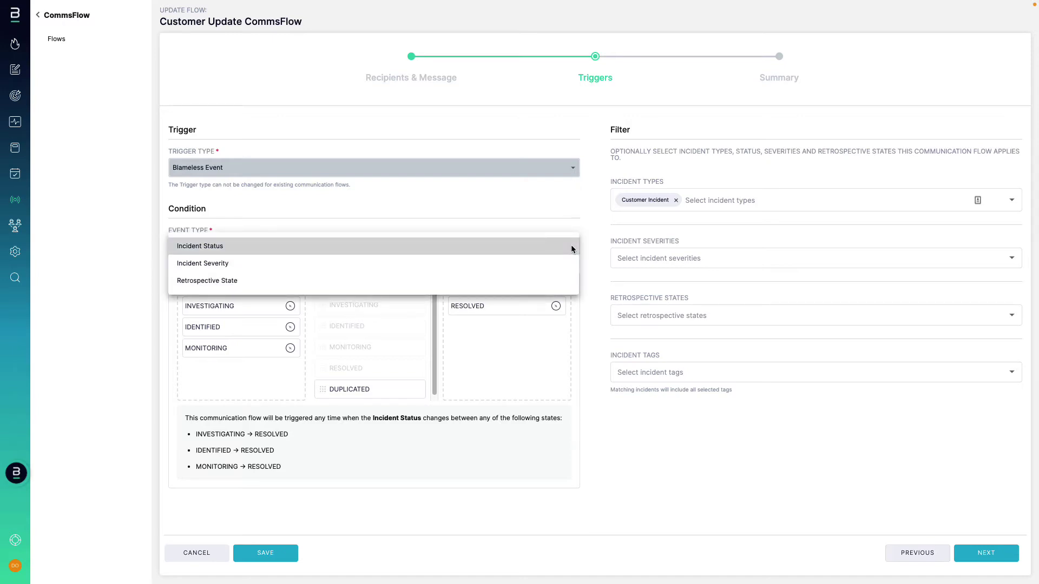
left_click(572, 248)
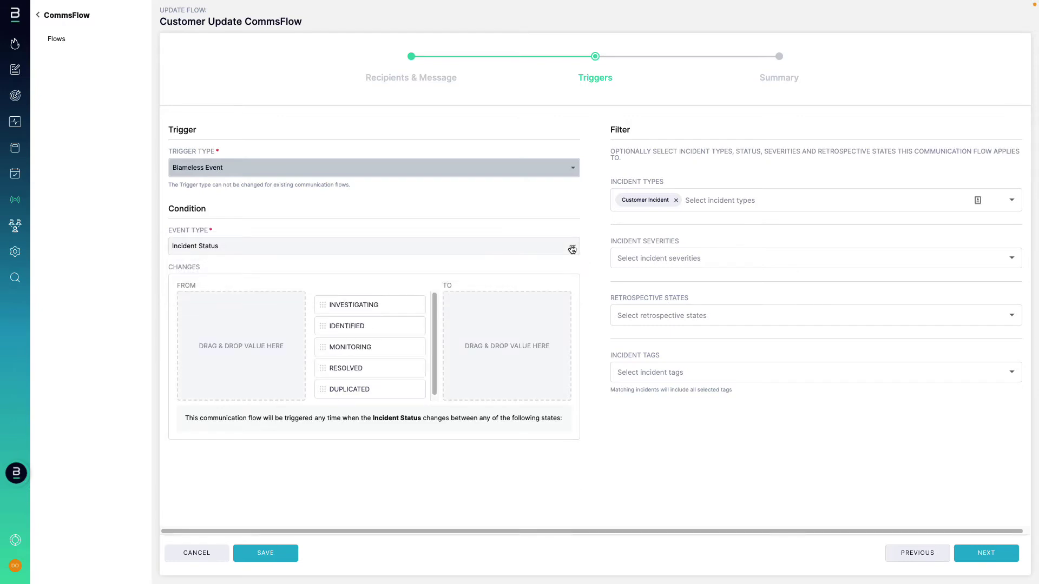
left_click_drag(366, 305, 217, 301)
left_click_drag(336, 327, 217, 328)
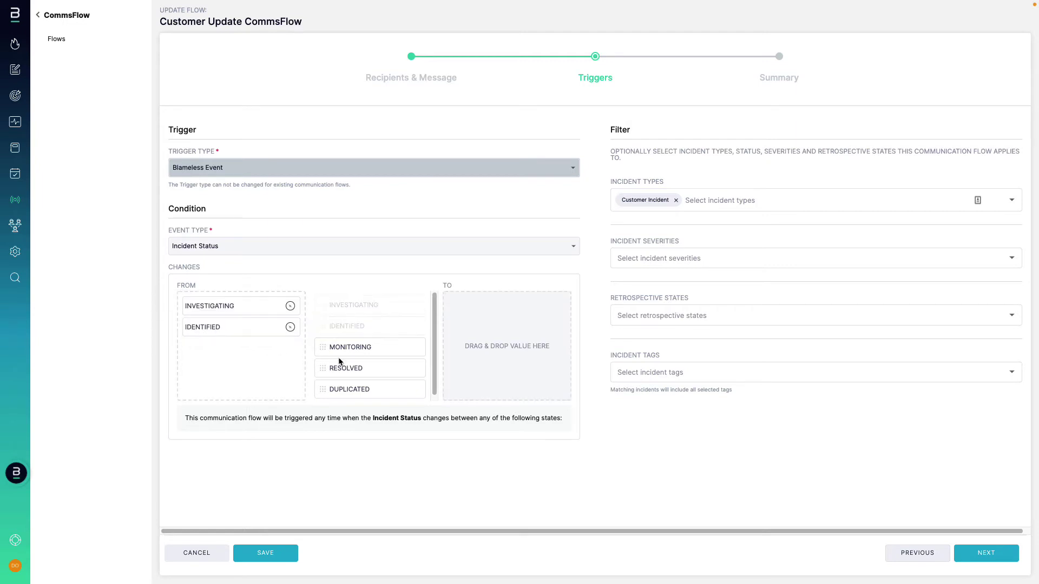
left_click_drag(348, 351, 198, 351)
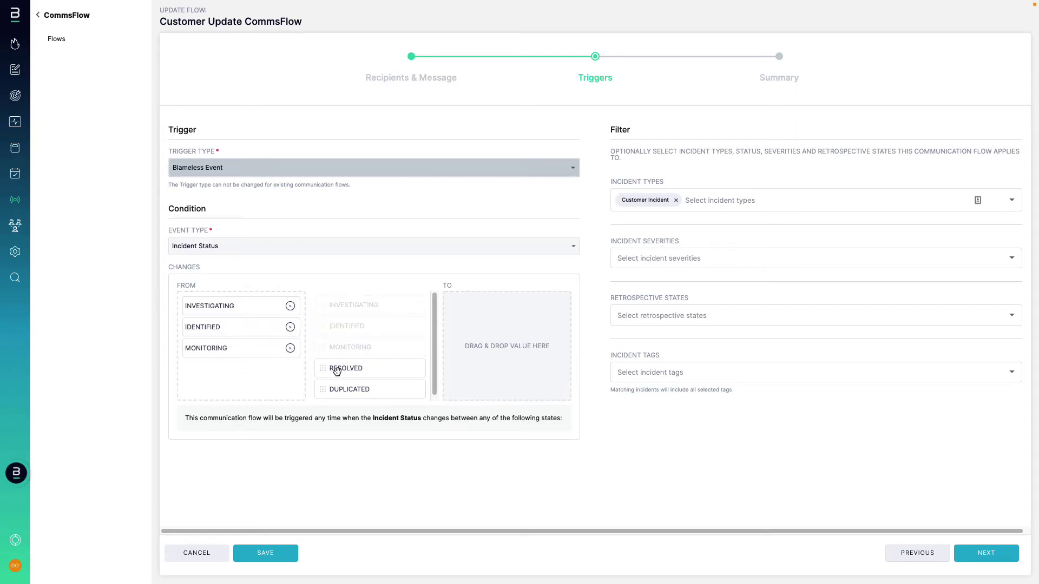
left_click_drag(336, 368, 479, 321)
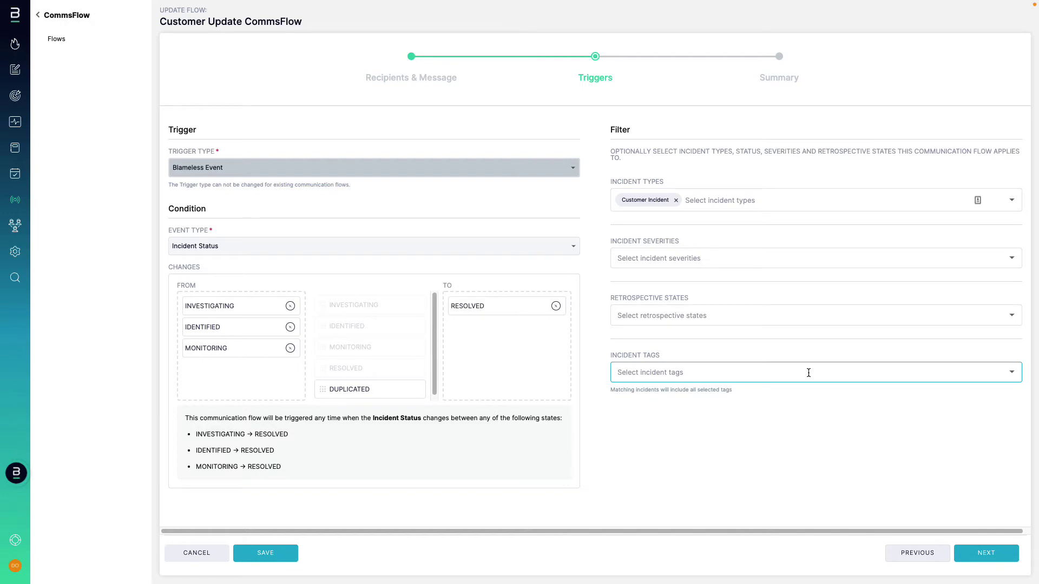
Step: Show the recipients and message settings of the Customer Update CommsFlow
left_click(413, 58)
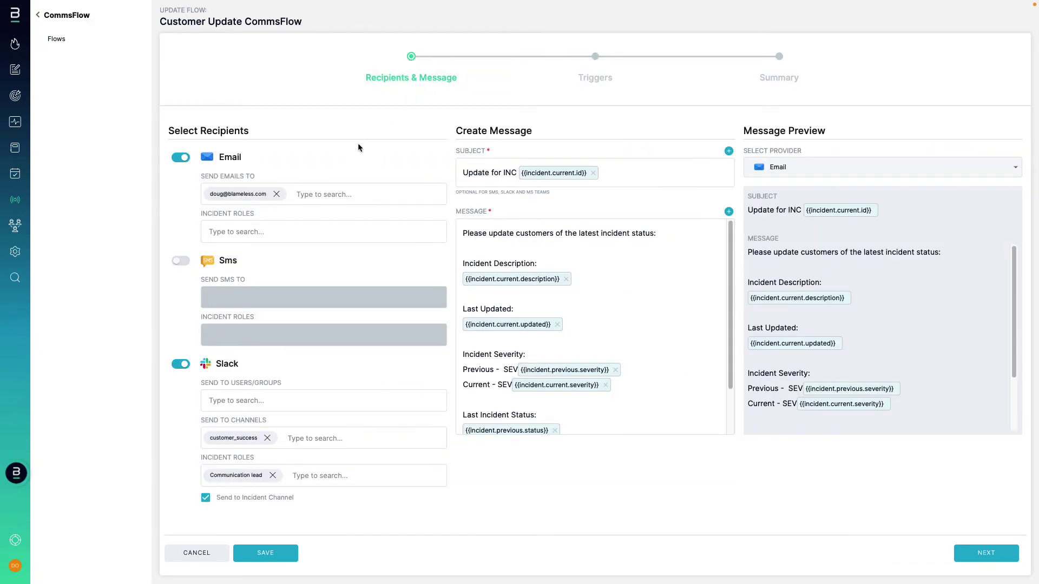
Step: Add a second email recipient and the Communication Lead incident role to the flow's email recipients
left_click(302, 193)
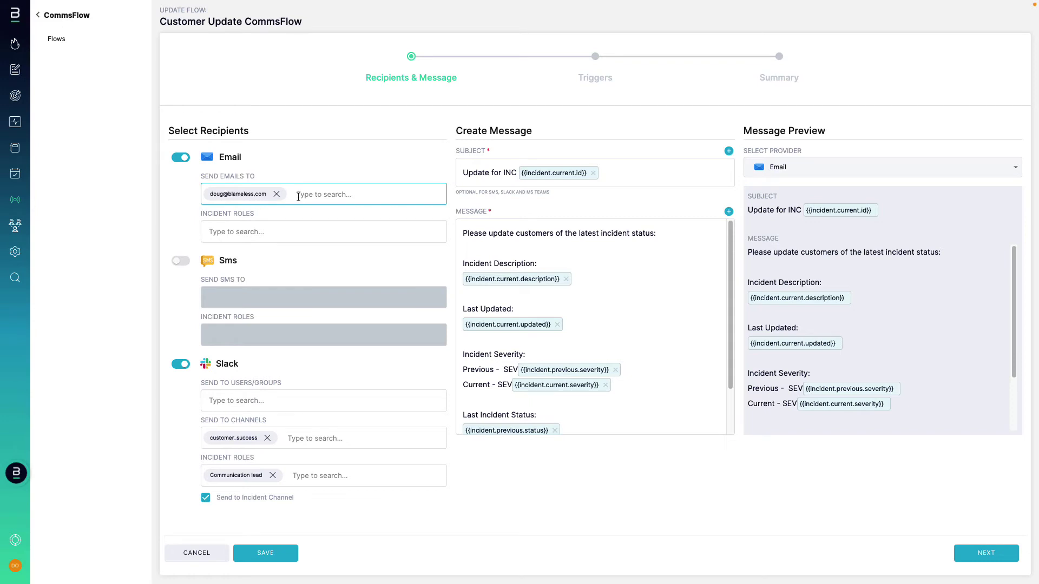
left_click(300, 196)
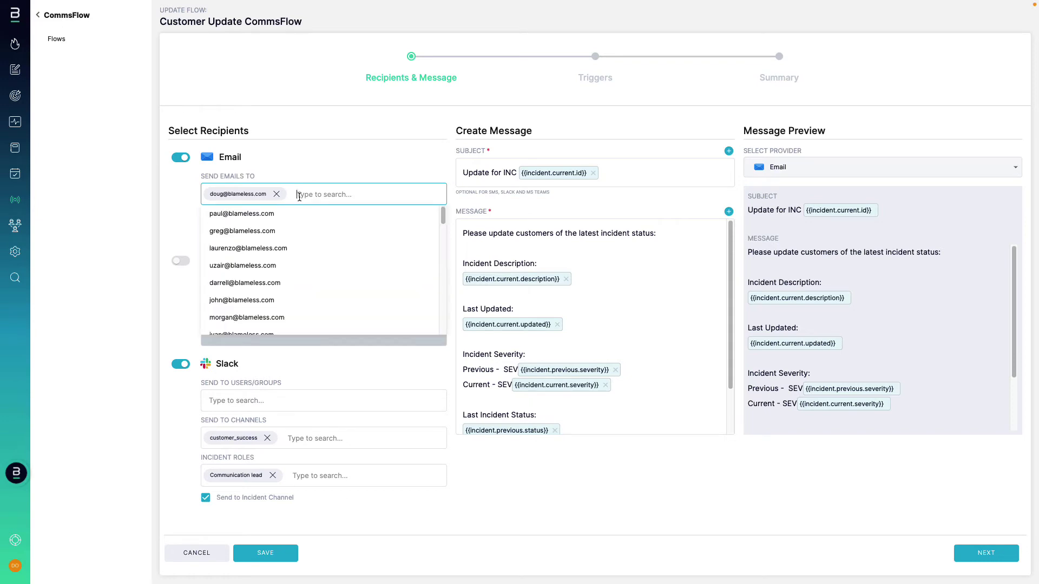
left_click(267, 213)
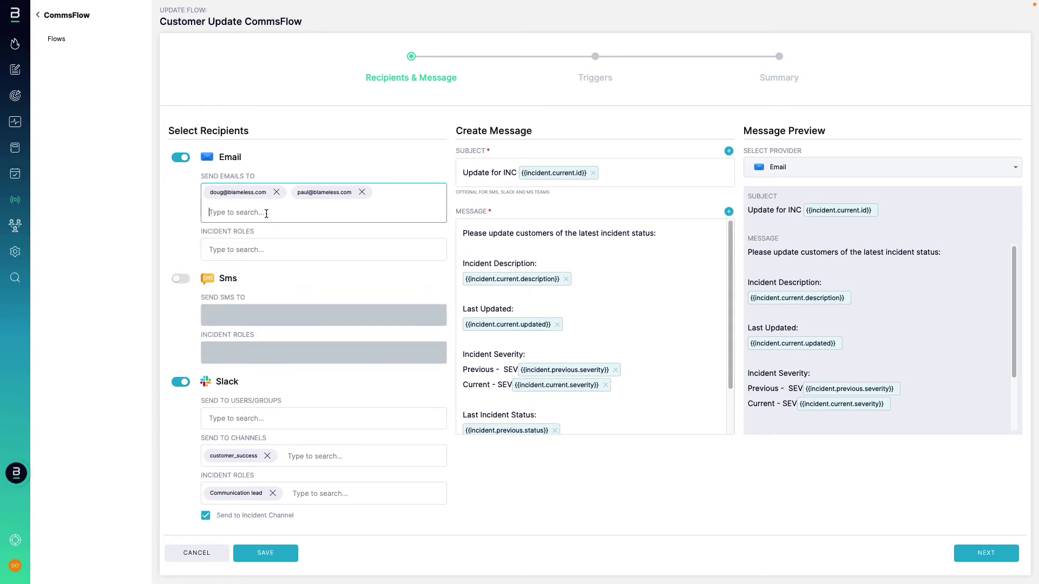
left_click(258, 251)
left_click(257, 252)
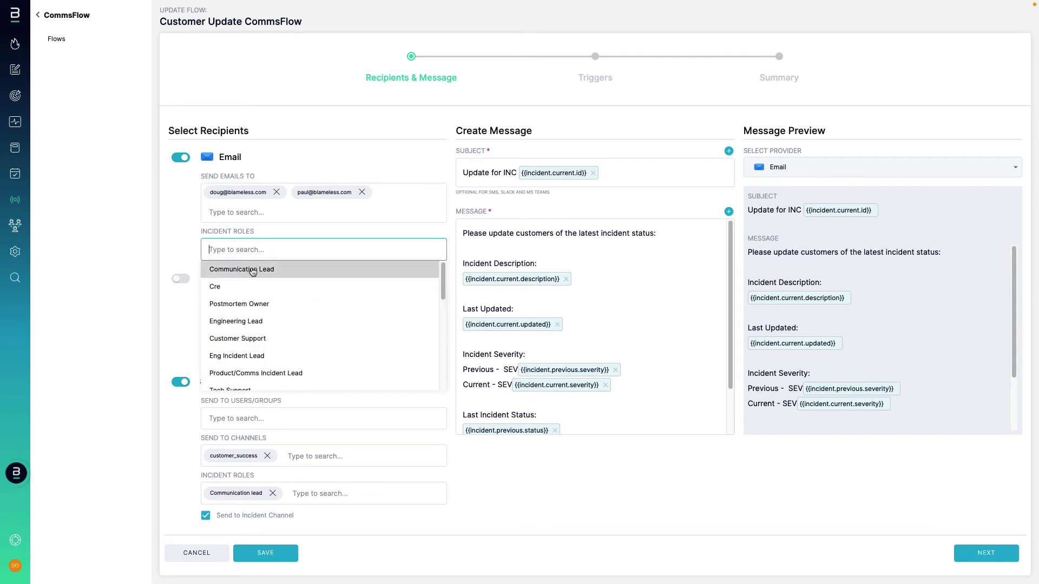
left_click(253, 269)
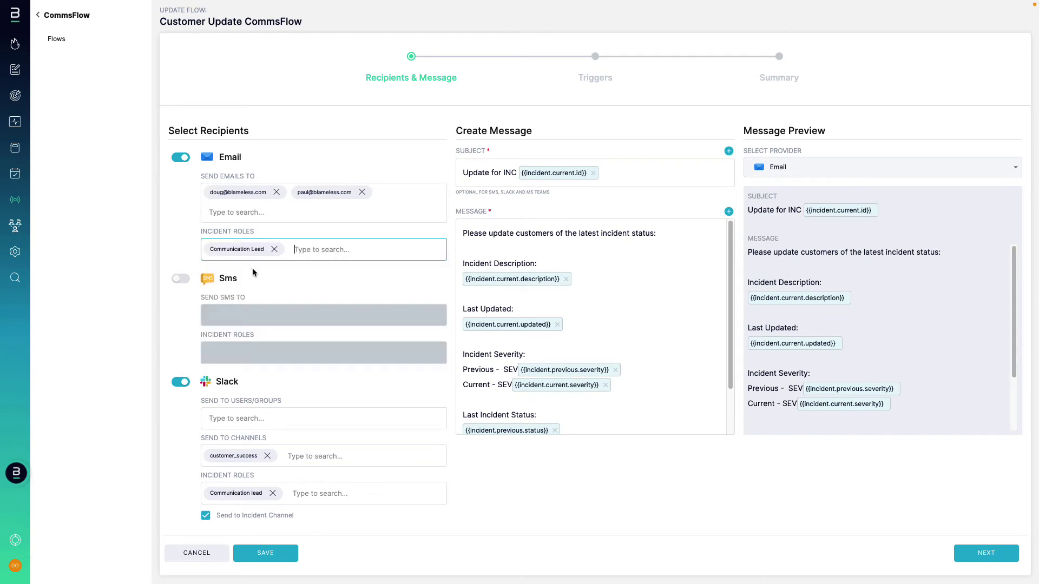
Step: Enable SMS notifications for the flow and add the second listed contact as the SMS recipient
left_click(188, 283)
left_click(226, 316)
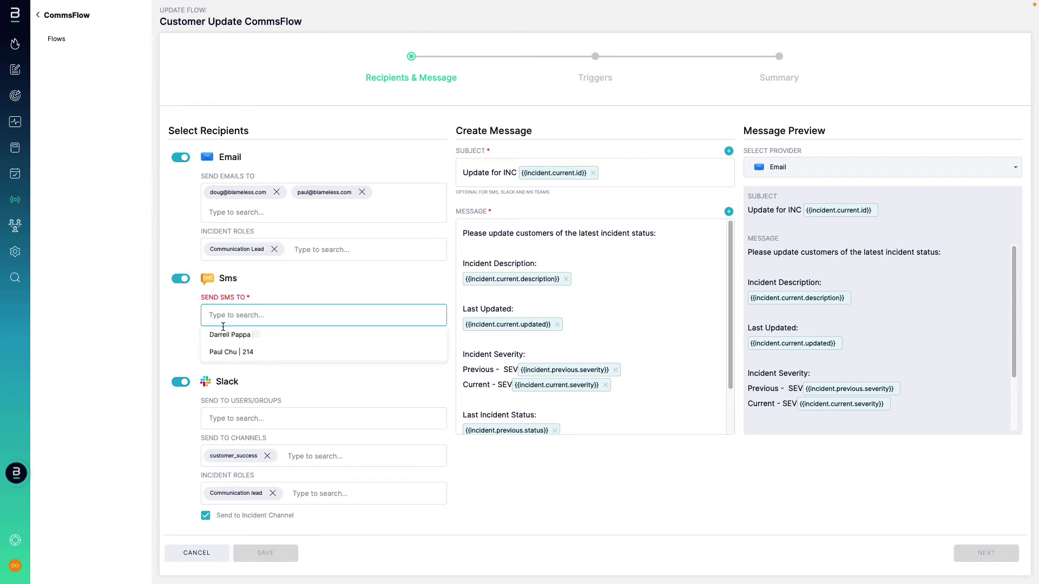
left_click(221, 352)
Step: Browse the incident roles selectable for SMS and the users and groups selectable for Slack
left_click(220, 352)
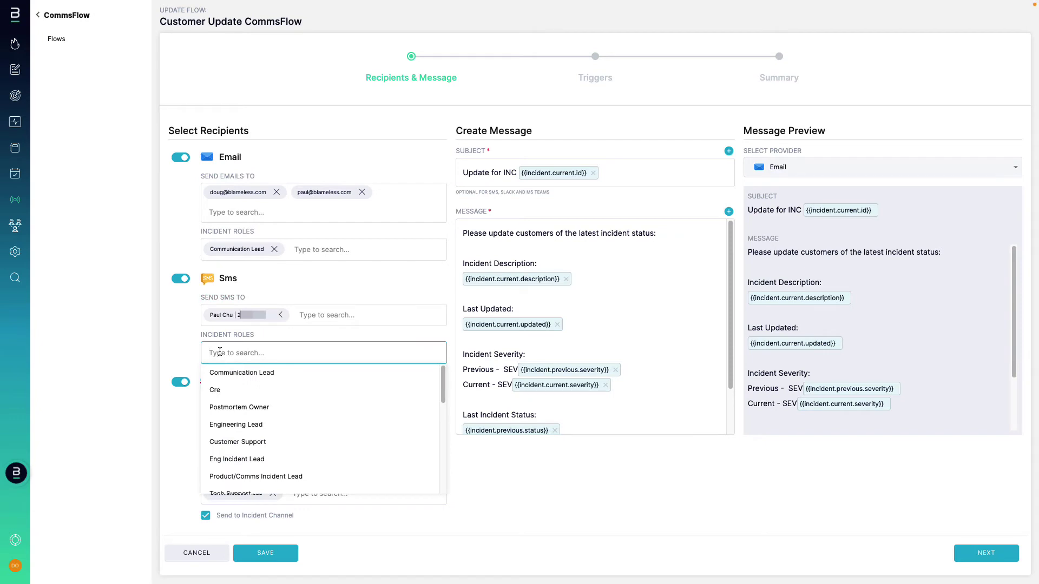
left_click(220, 352)
left_click(221, 418)
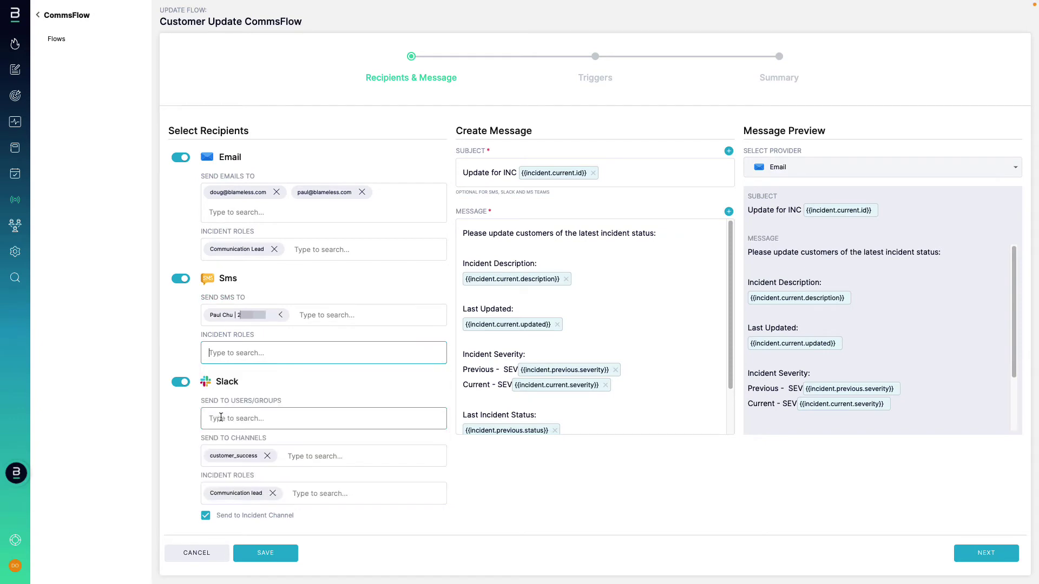
scroll(226, 476, "down", 2)
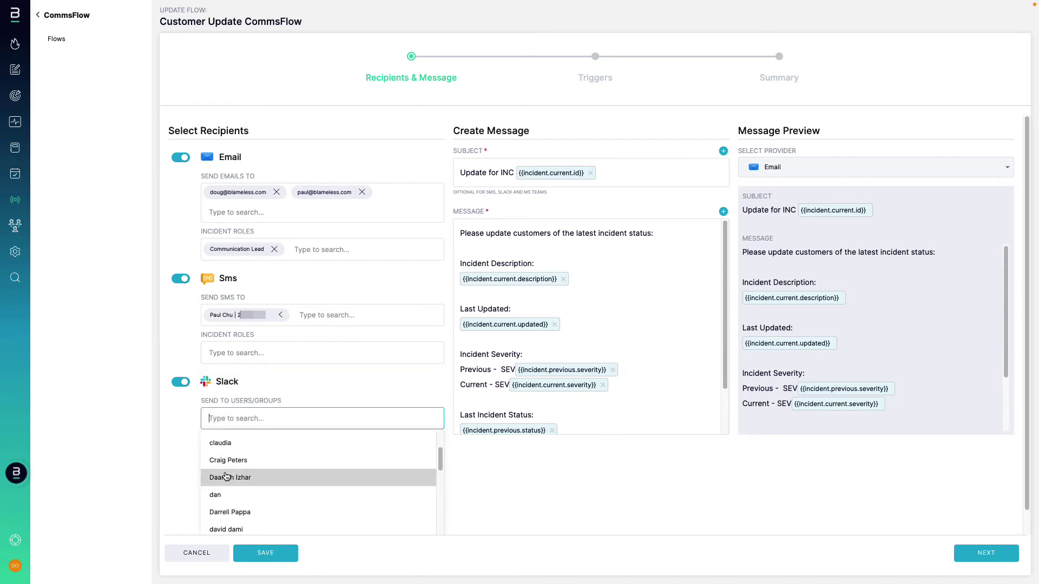
left_click(157, 438)
left_click(244, 496)
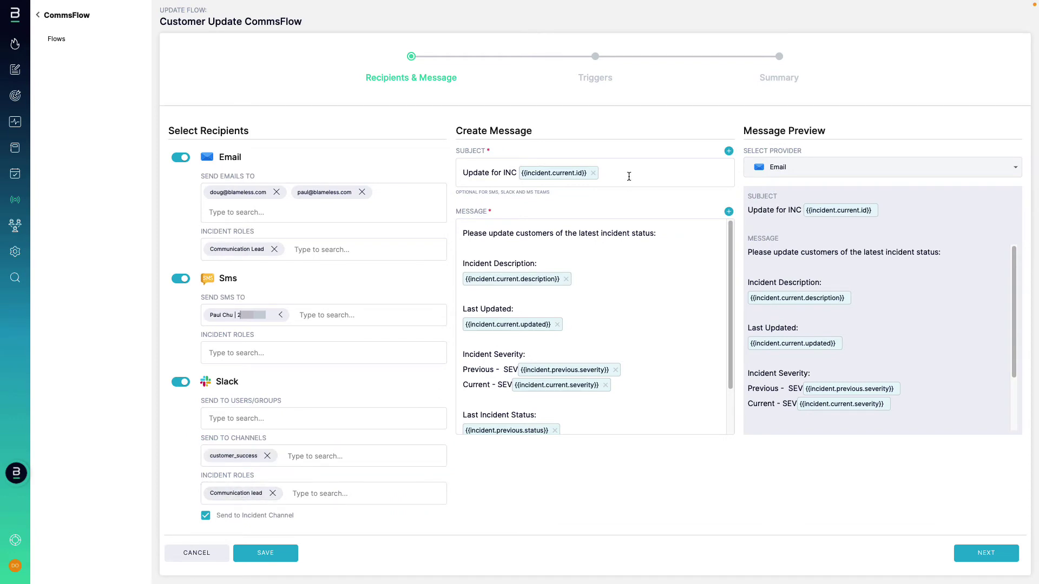
Step: Examine the global variables that can be inserted into the message's subject and body
left_click(729, 151)
left_click(729, 153)
left_click(730, 213)
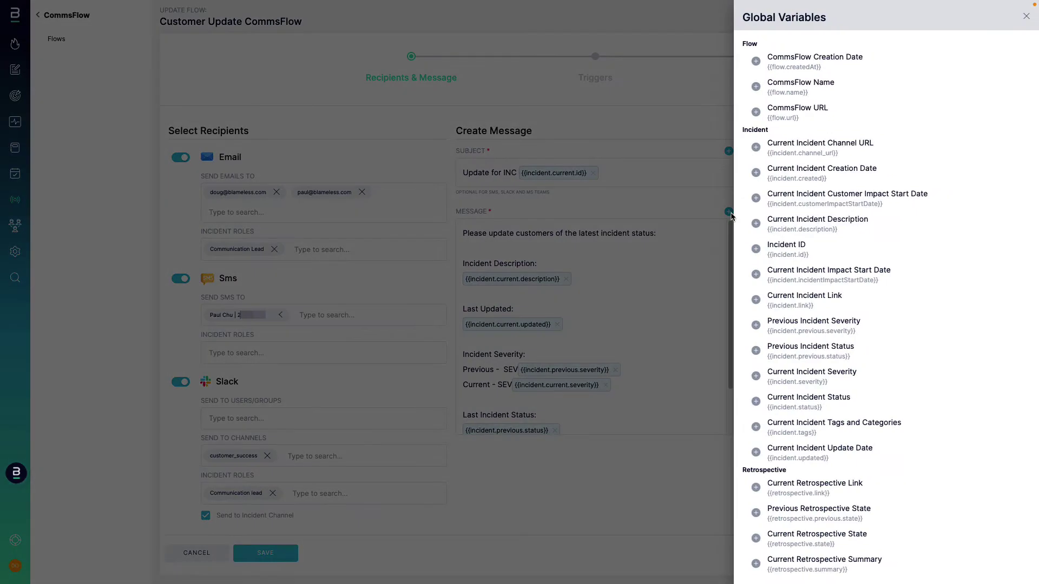
left_click(730, 213)
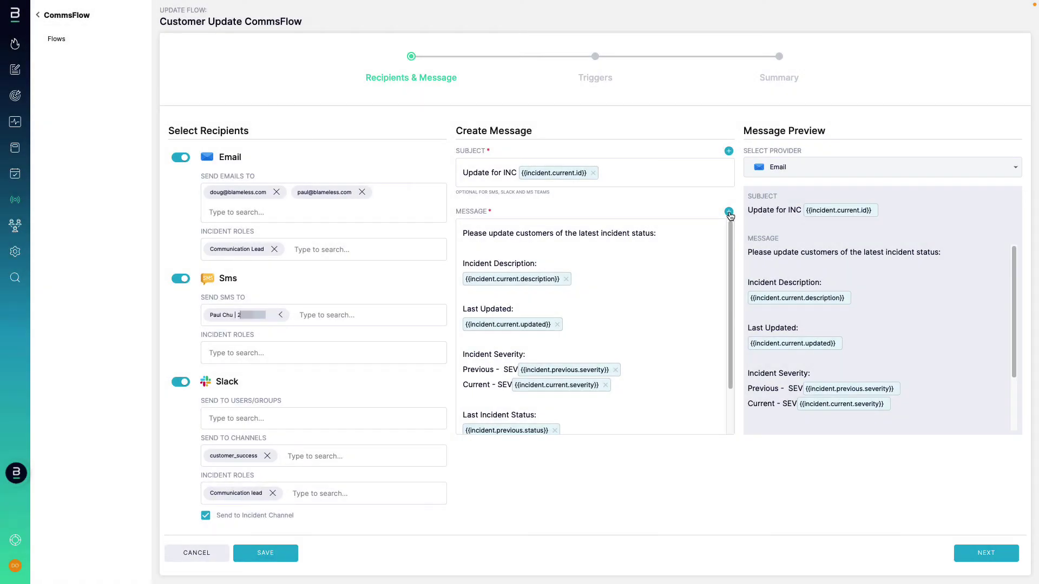
Step: Add the line "Test" above Incident Description in the message body and continue to the flow's next stage
left_click(464, 248)
type("Test")
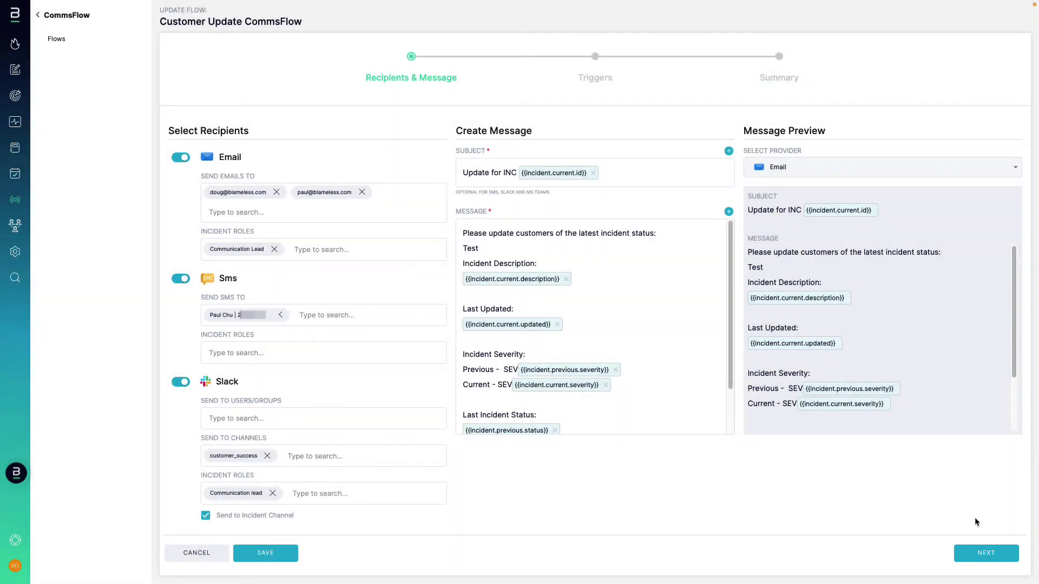
left_click(985, 553)
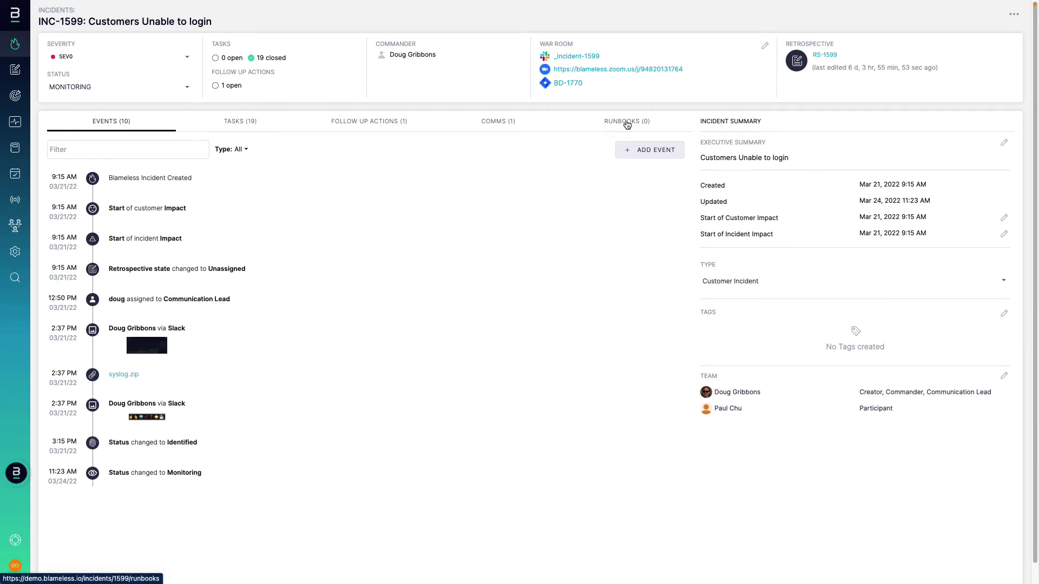
Step: Attach the Reset Bulk ETL Jobs runbook to incident INC-1599
left_click(627, 123)
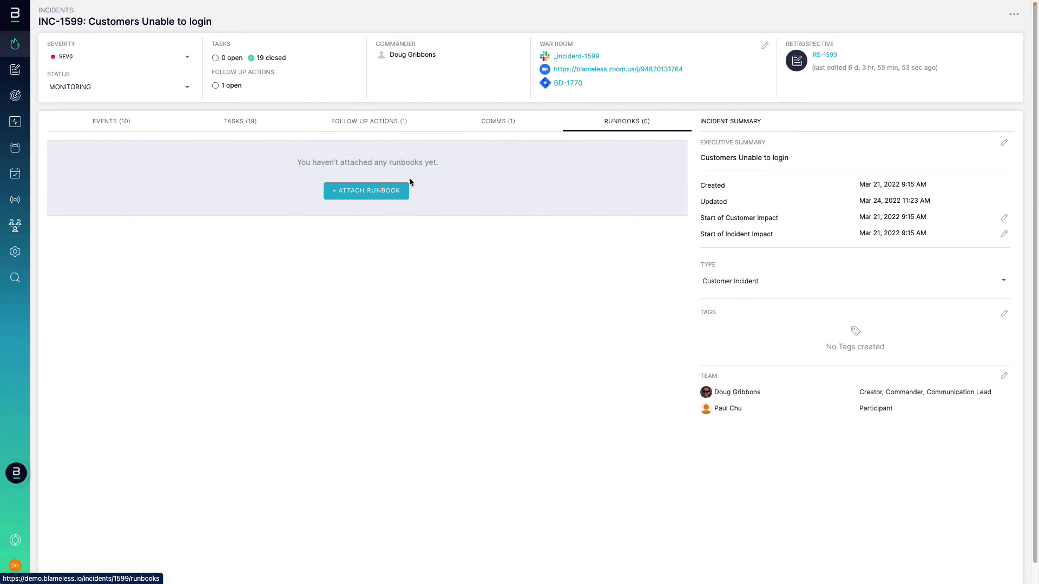
left_click(382, 191)
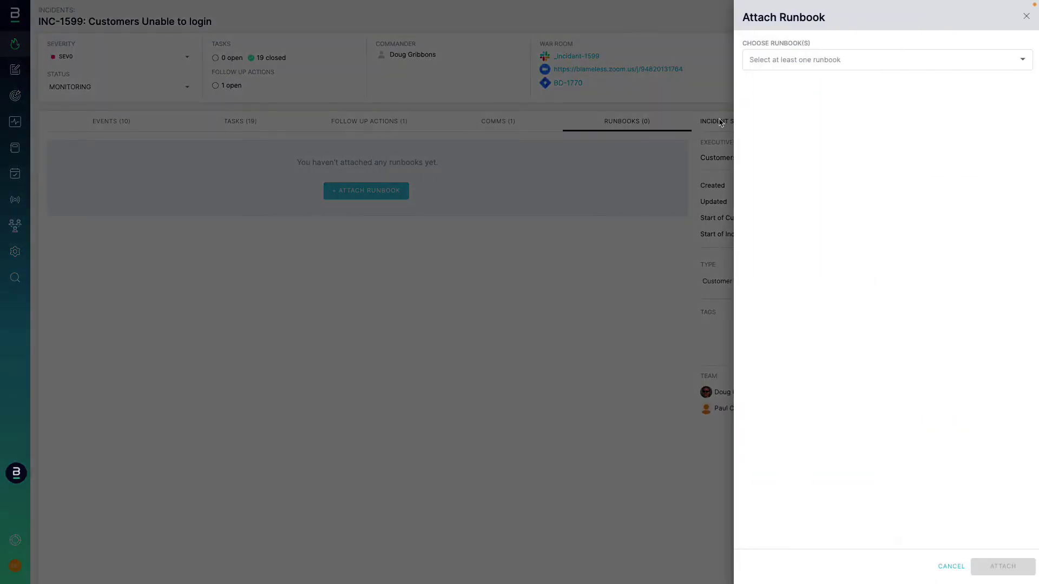
left_click(1022, 61)
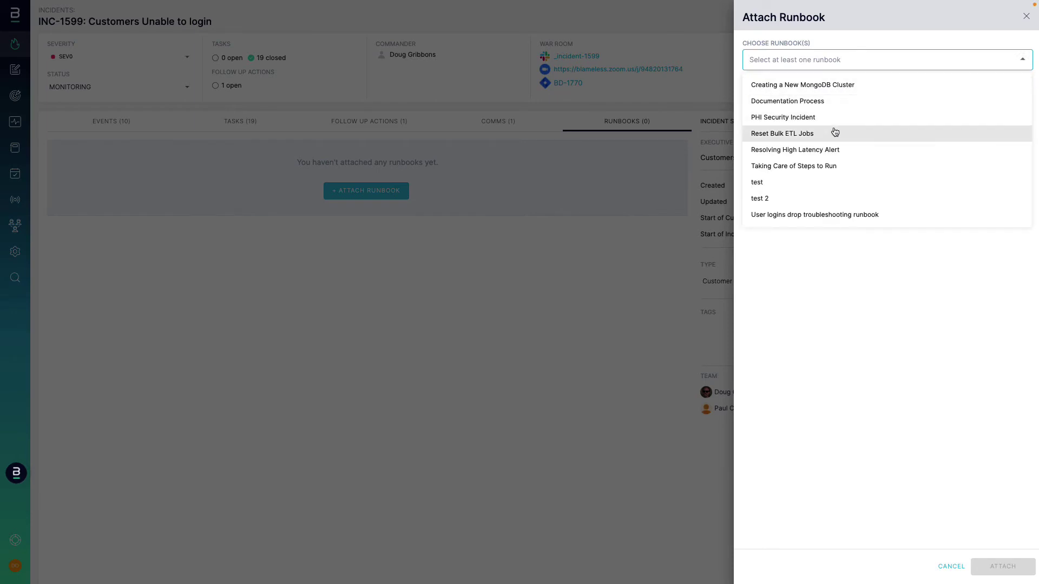
left_click(815, 136)
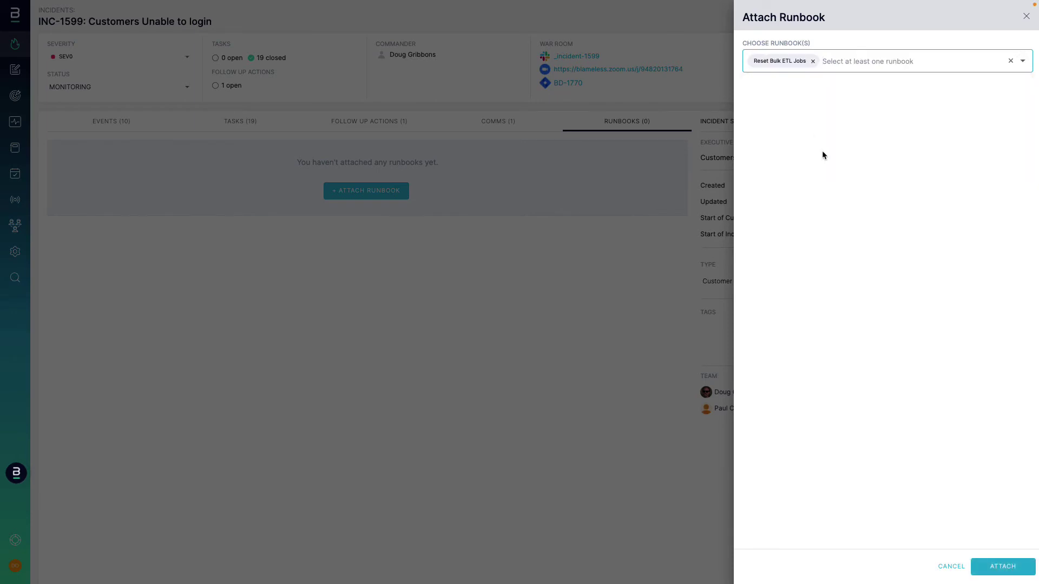
left_click(994, 566)
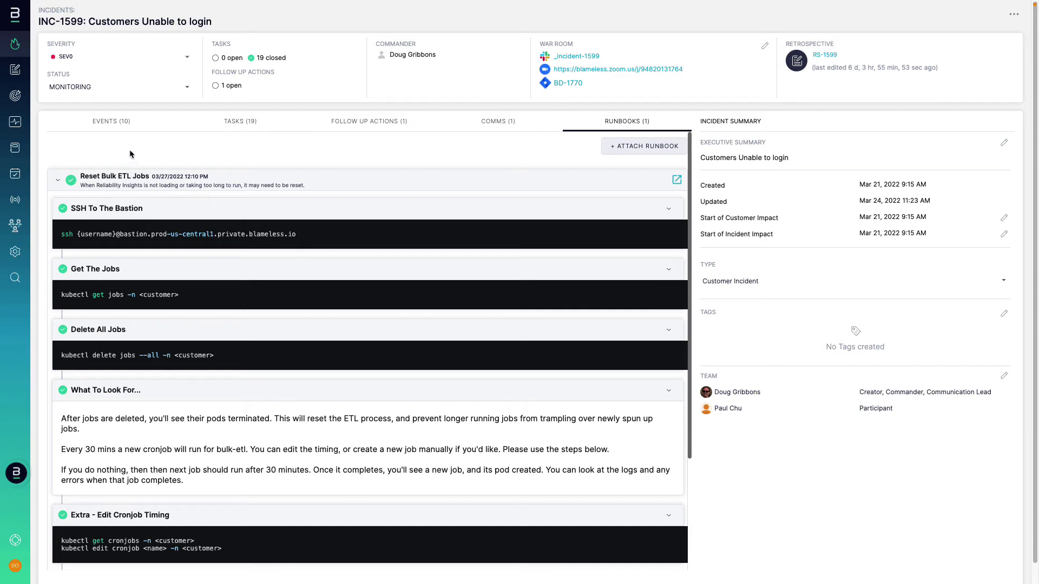
Step: Return to the incident's events and set the incident status to Resolved
left_click(108, 122)
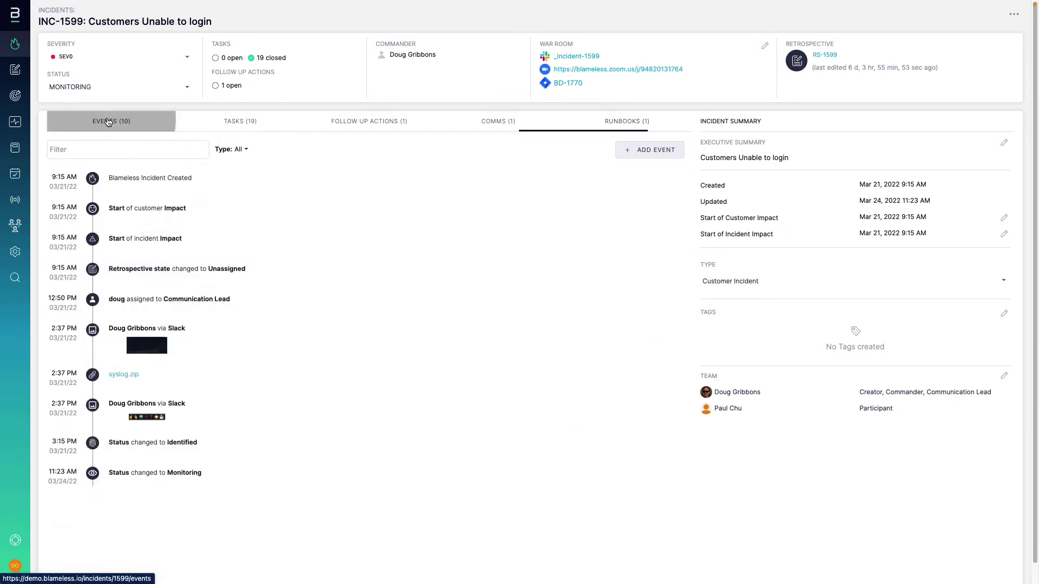
left_click(193, 86)
left_click(169, 108)
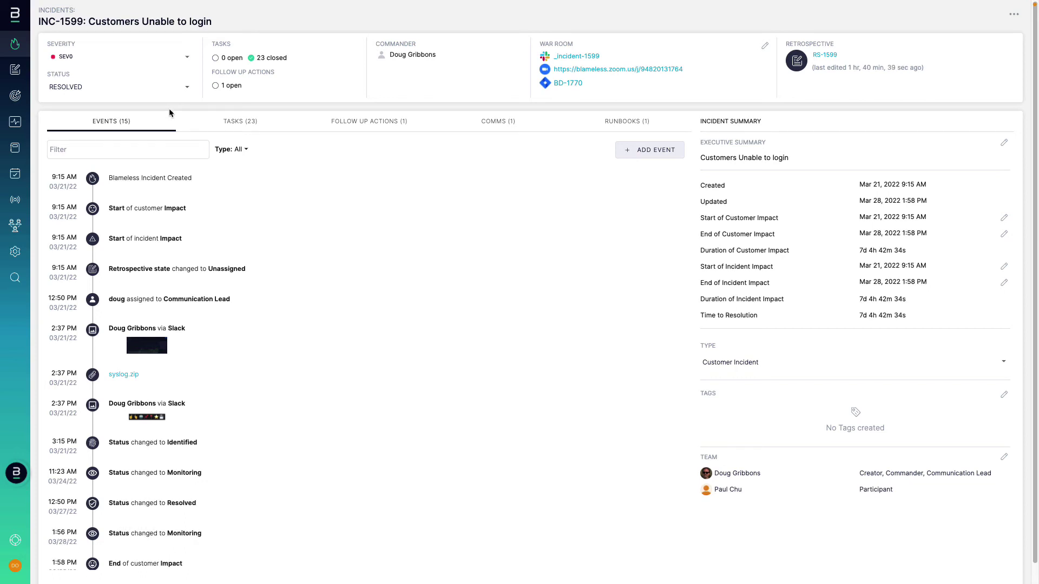
Step: Tag the incident with alert source PHONE CALL, group/team backend and product trading
left_click(1004, 395)
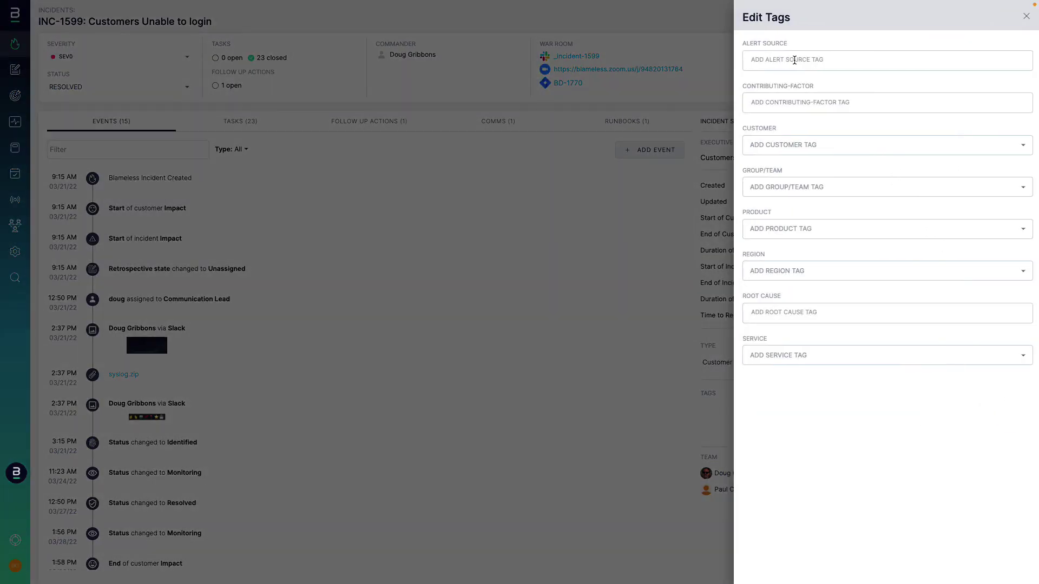
type("PHONE CALL")
left_click(885, 189)
left_click(883, 187)
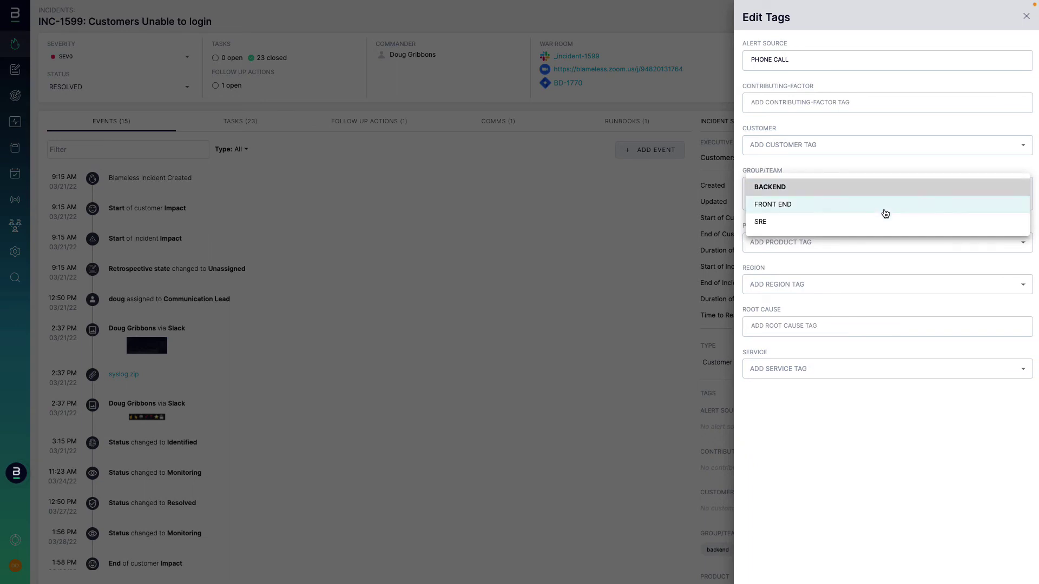
left_click(898, 246)
left_click(898, 247)
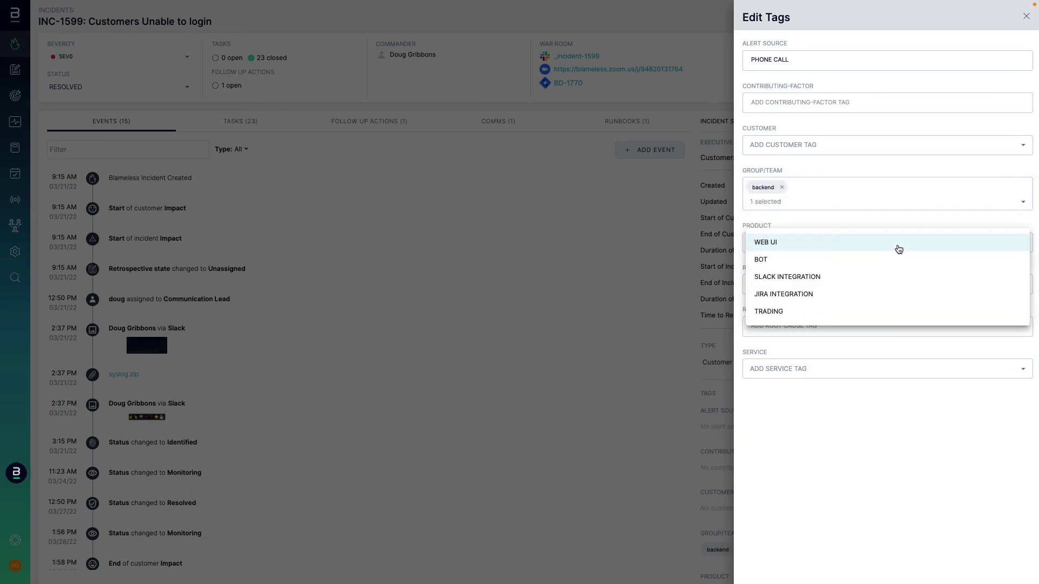
left_click(773, 315)
left_click(817, 216)
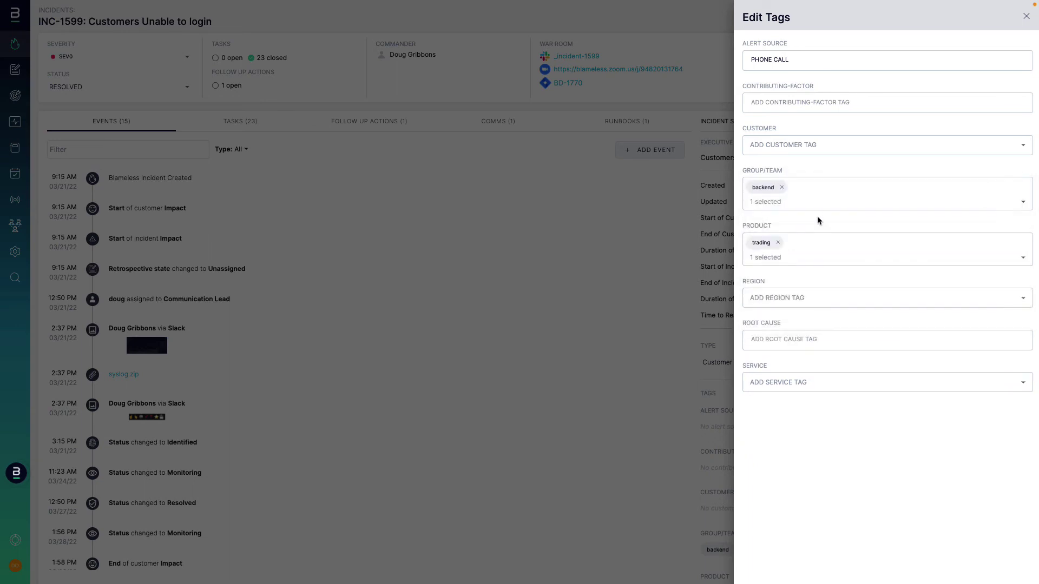
Step: Tag the incident with region west, root cause BAD RAM and service backend service, and close the tag editor
left_click(826, 299)
left_click(796, 315)
left_click(811, 467)
left_click(775, 358)
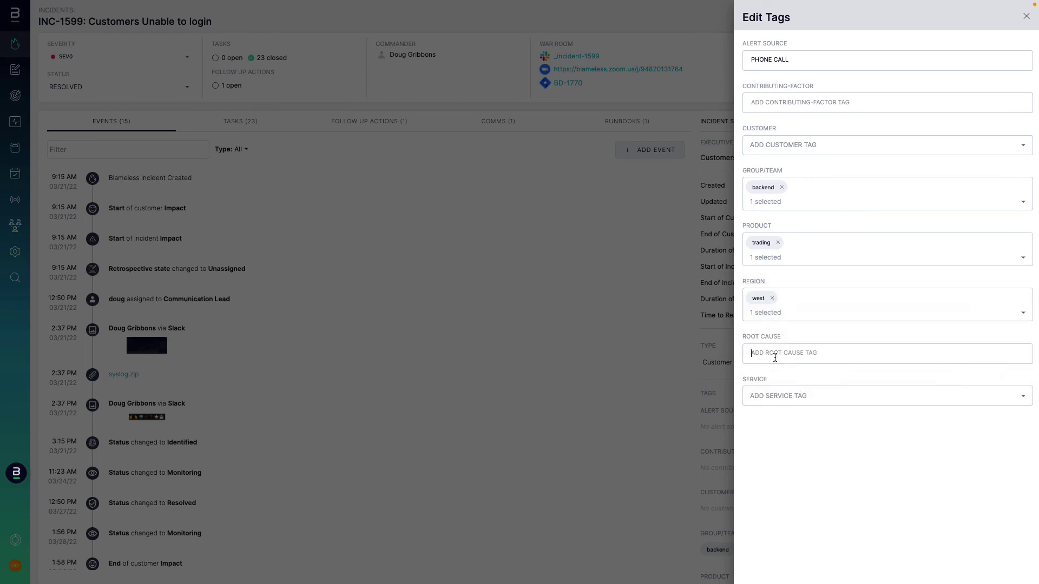
type("BAD RAM")
left_click(789, 400)
left_click(784, 413)
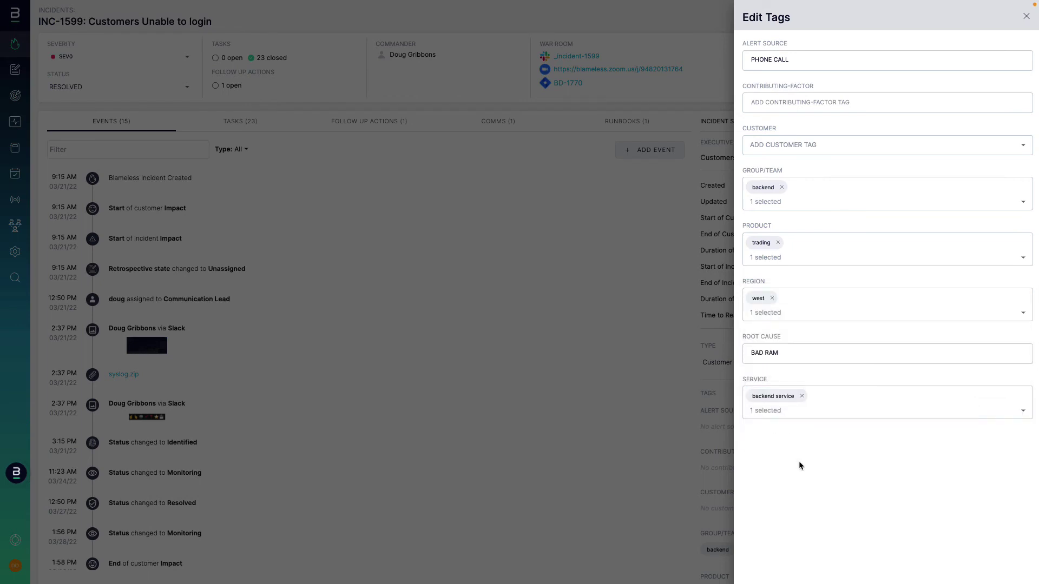
left_click(1027, 19)
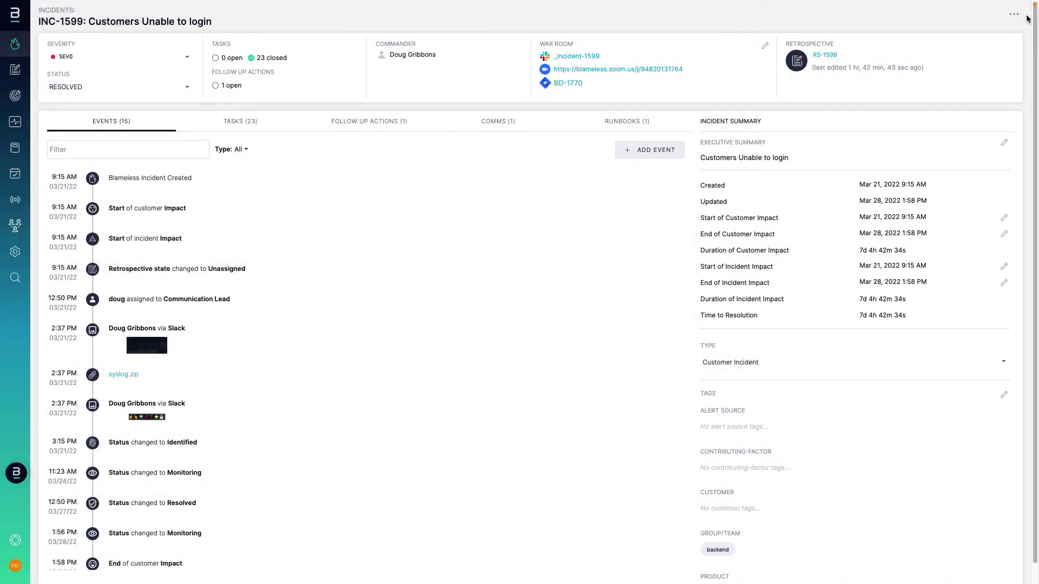
Step: Open the incident's retrospective RS-1599, view its available states, and assign the incident commander as retrospective owner
left_click(825, 56)
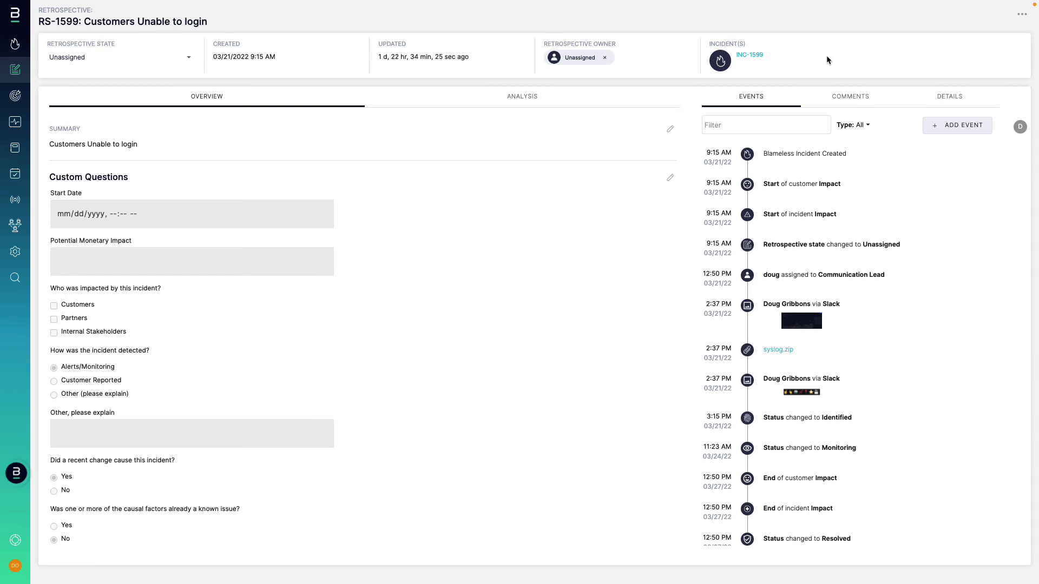
left_click(189, 58)
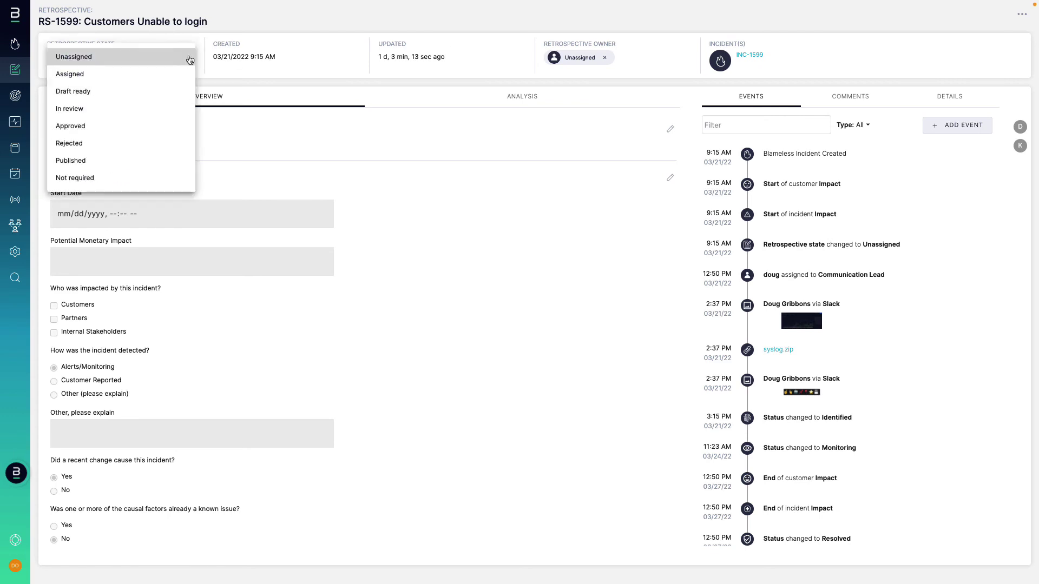
left_click(189, 58)
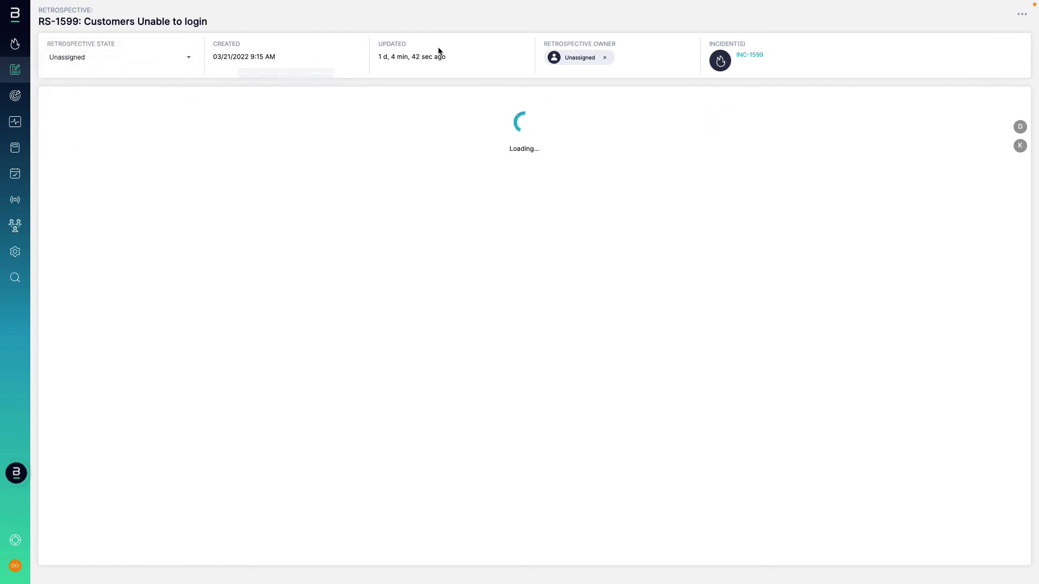
left_click(609, 60)
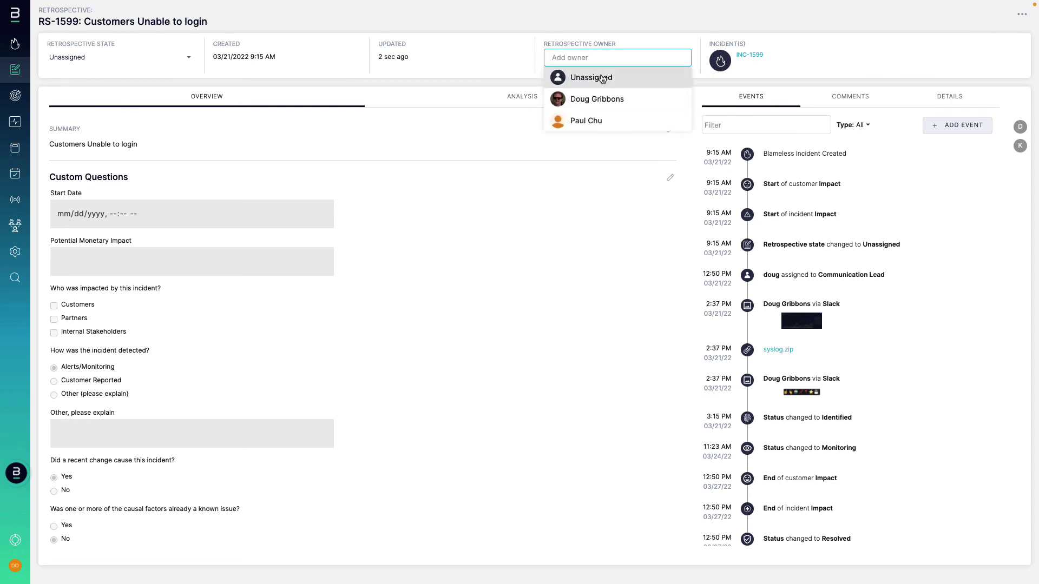
left_click(595, 99)
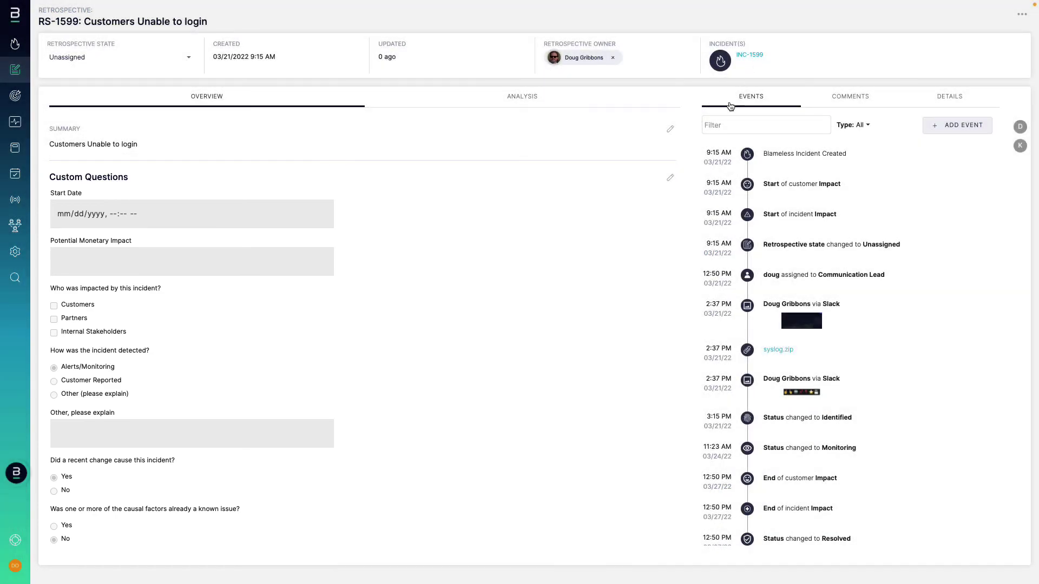
Step: Mark Customers, Partners and Internal Stakeholders as impacted in the retrospective's custom questions and save the answers
left_click(670, 178)
left_click(747, 157)
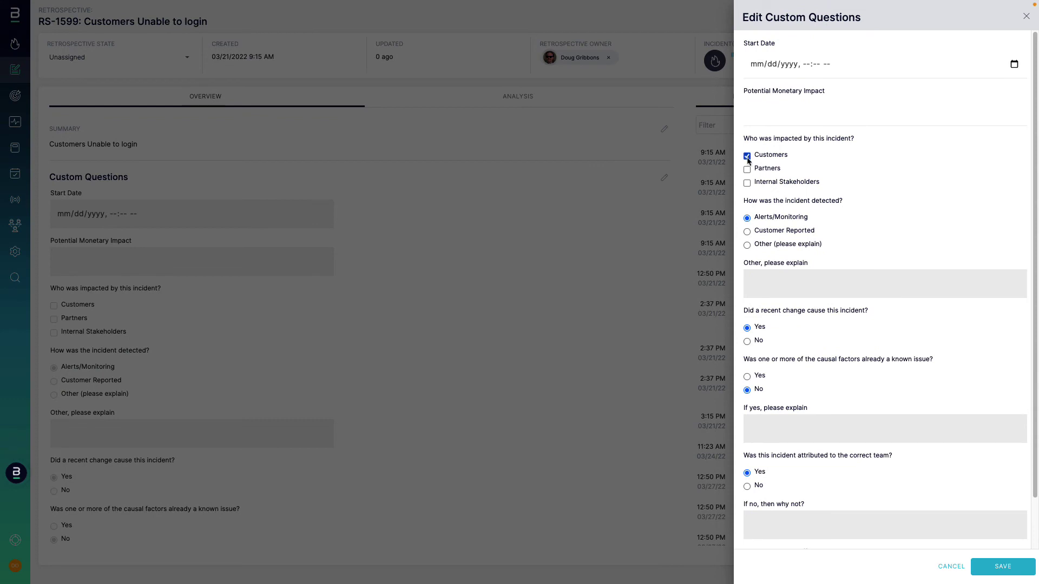
left_click(747, 169)
left_click(748, 182)
left_click(993, 567)
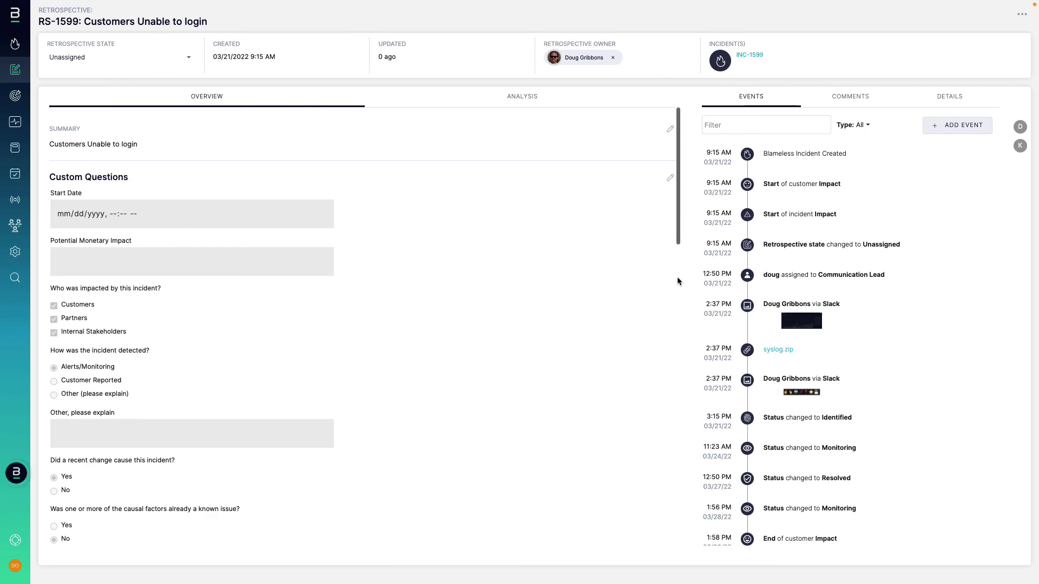
Step: Review the retrospective overview's impact times, tags, follow-up actions and root cause sections
scroll(677, 277, "down", 8)
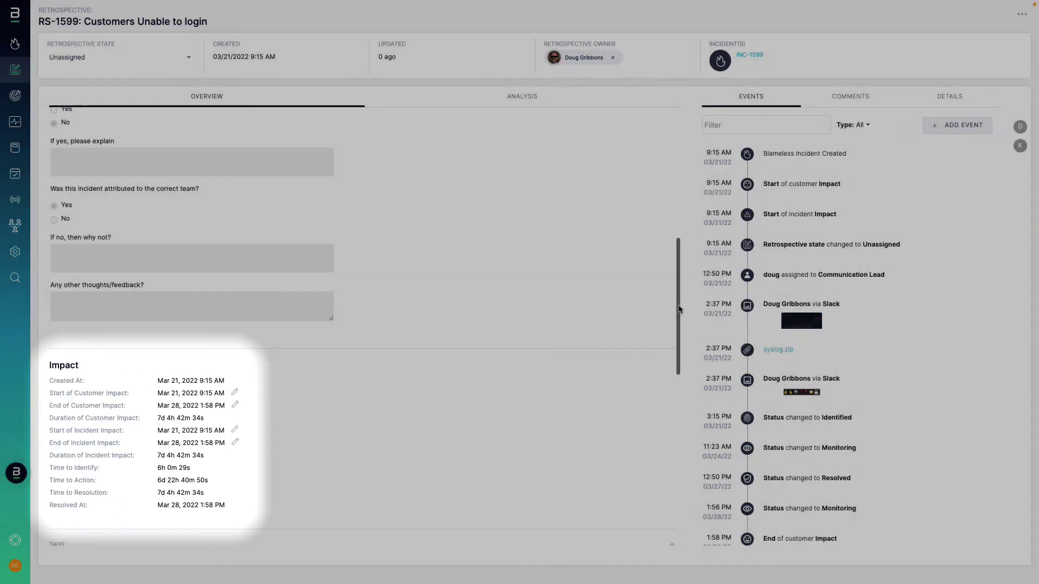
scroll(677, 320, "down", 2)
left_click_drag(677, 320, 686, 479)
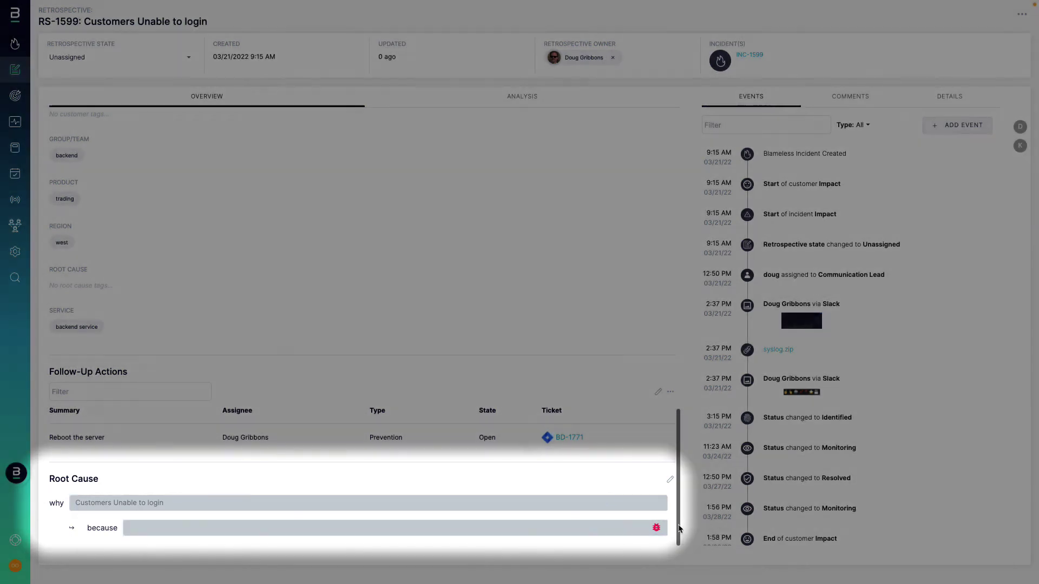
left_click_drag(681, 529, 697, 175)
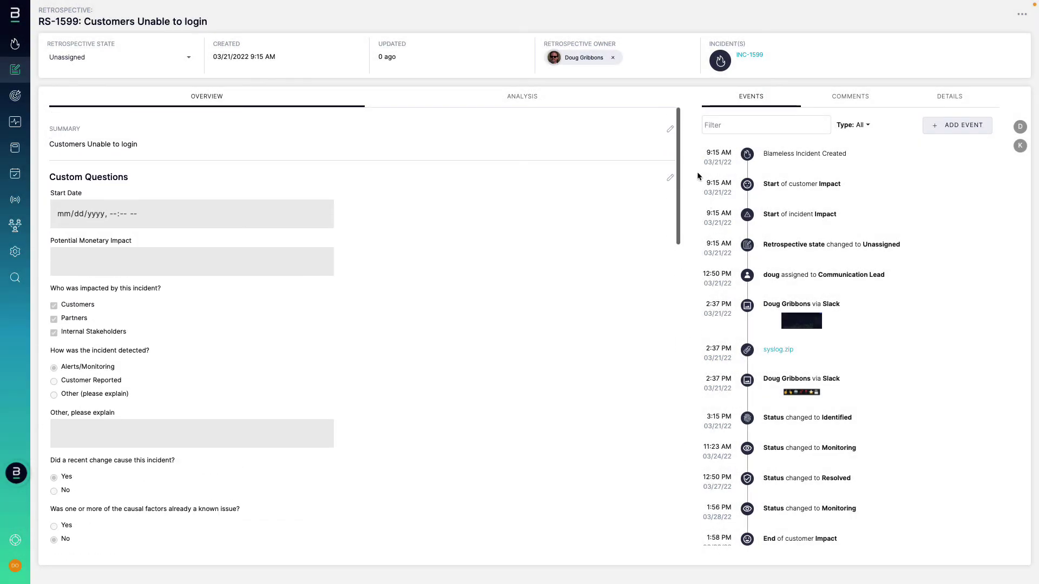
Step: View the retrospective's comments, its collaborator and team details, and the analysis document template
left_click(853, 103)
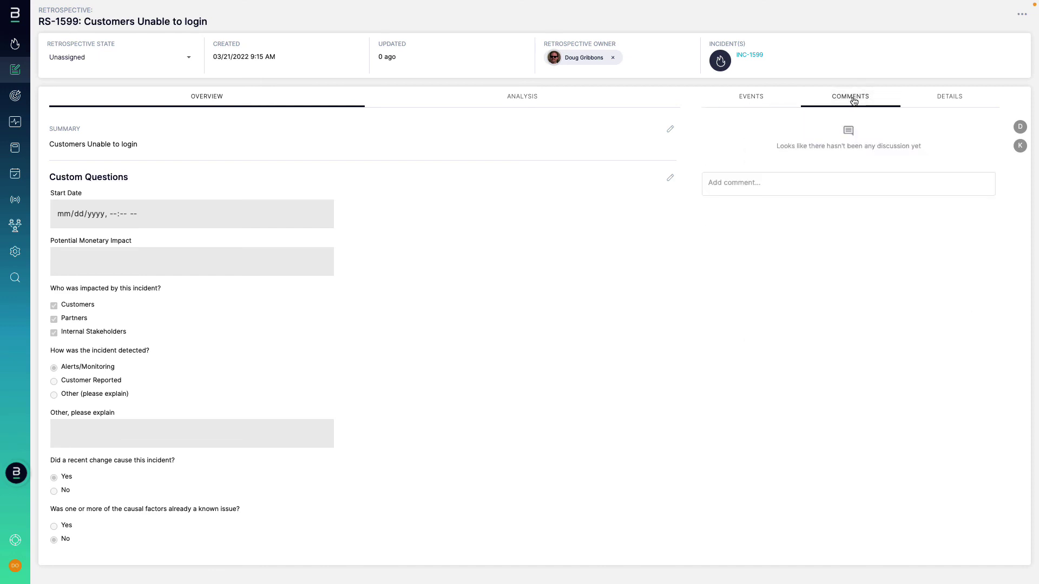
left_click(942, 103)
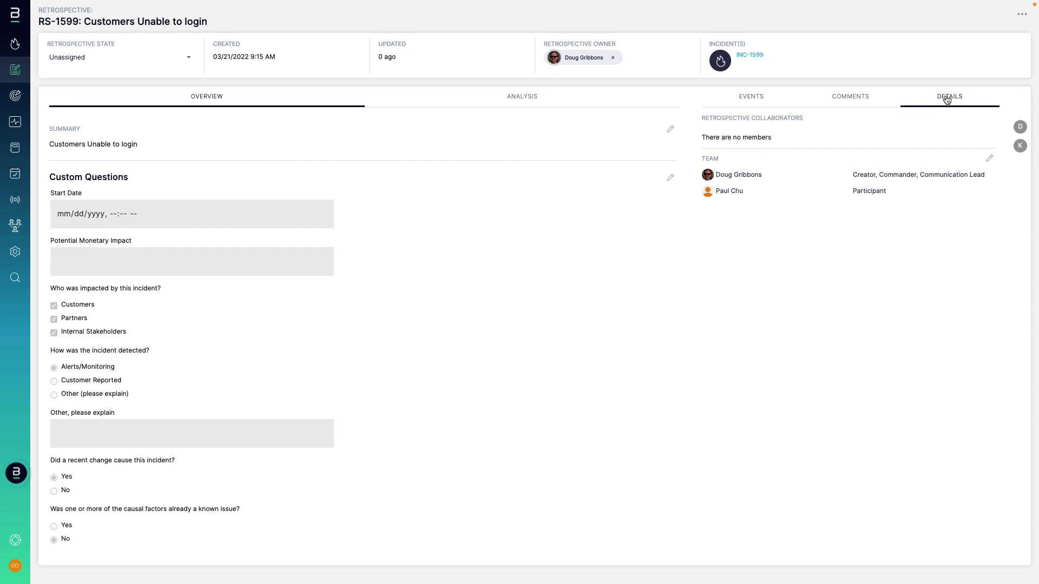
left_click(528, 104)
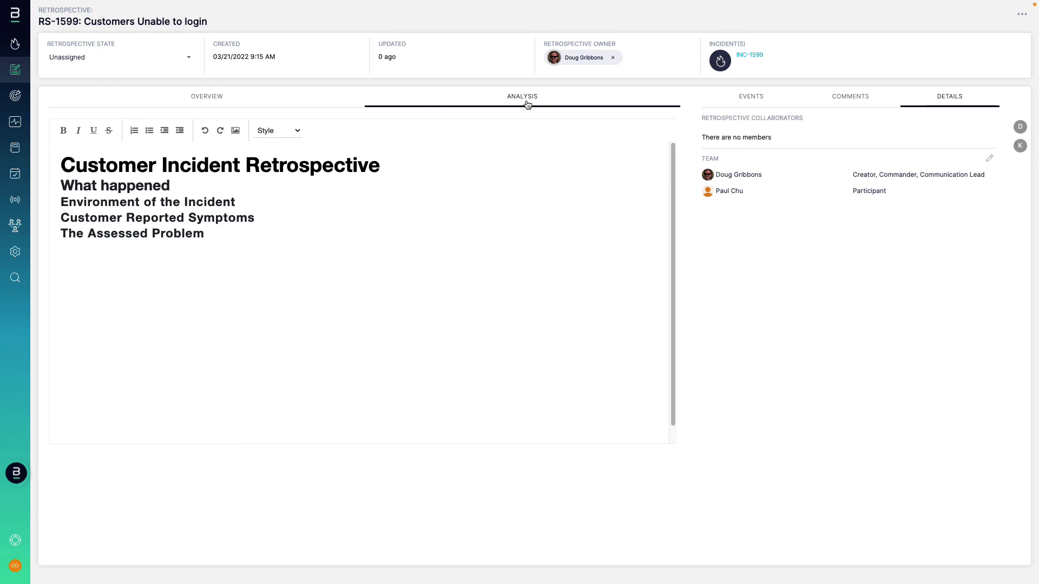
Step: Export the retrospective as a PDF with all sections, placing Impact before Summary and Custom Questions before Timeline, and look through the file
left_click(1019, 20)
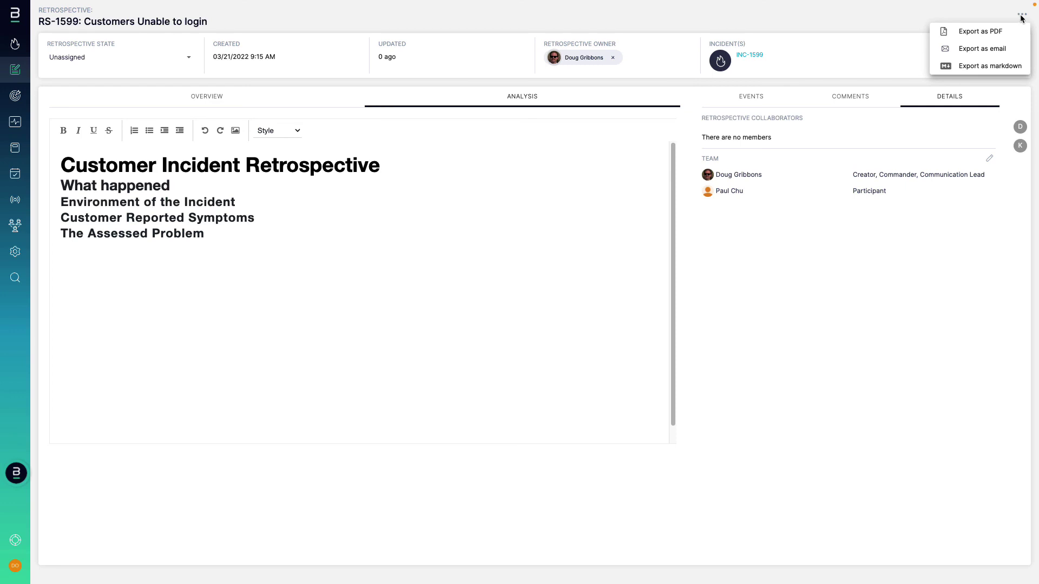
left_click(995, 34)
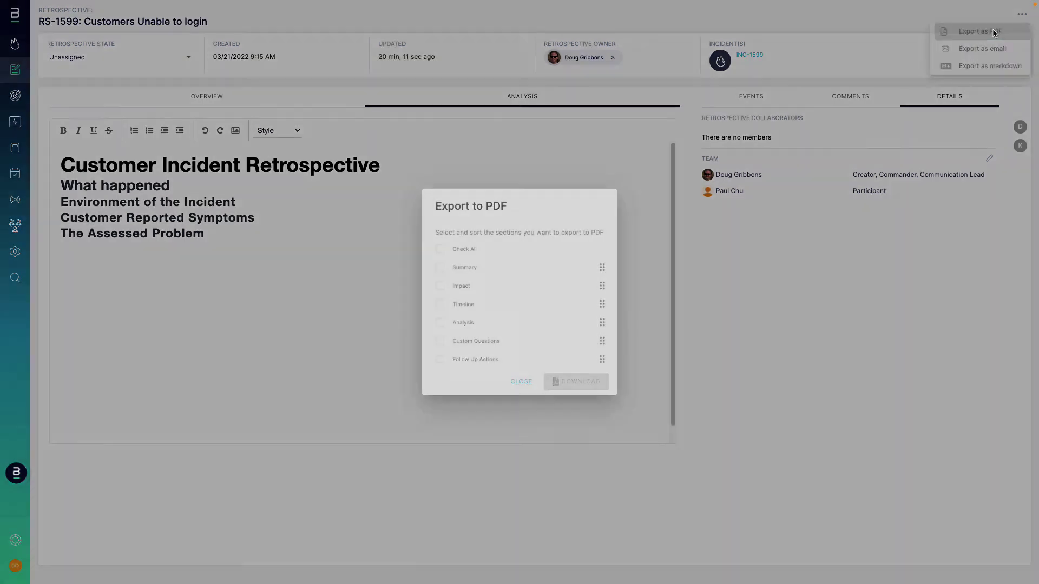
left_click(443, 250)
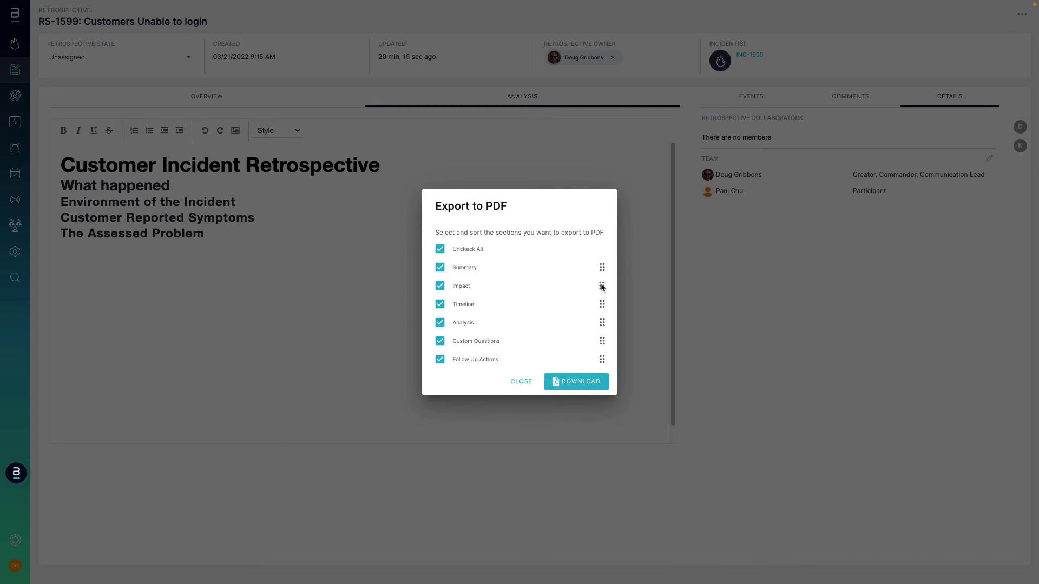
left_click_drag(603, 286, 603, 264)
left_click_drag(603, 341, 603, 305)
left_click(581, 383)
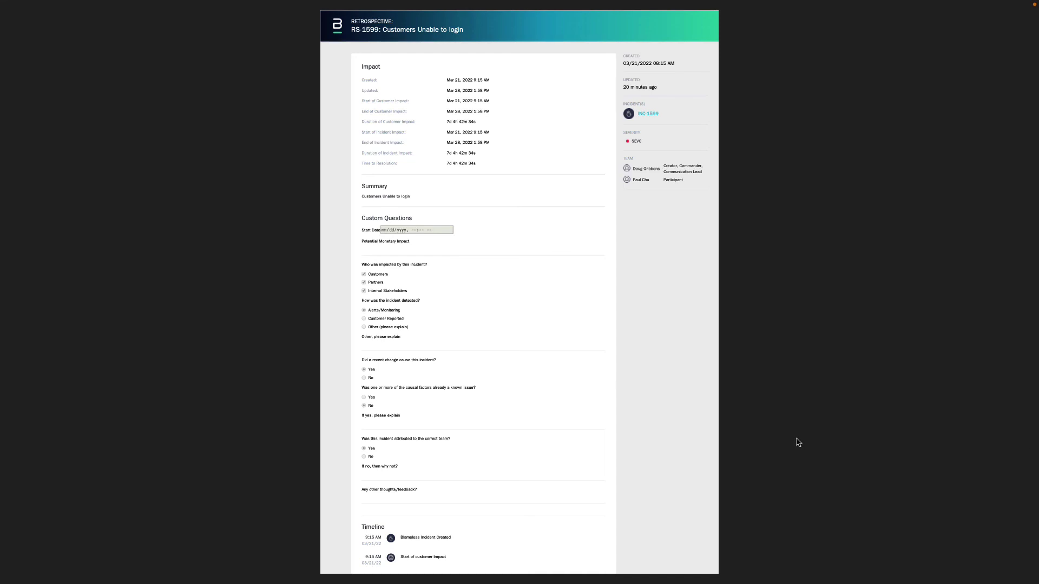
scroll(797, 440, "down", 10)
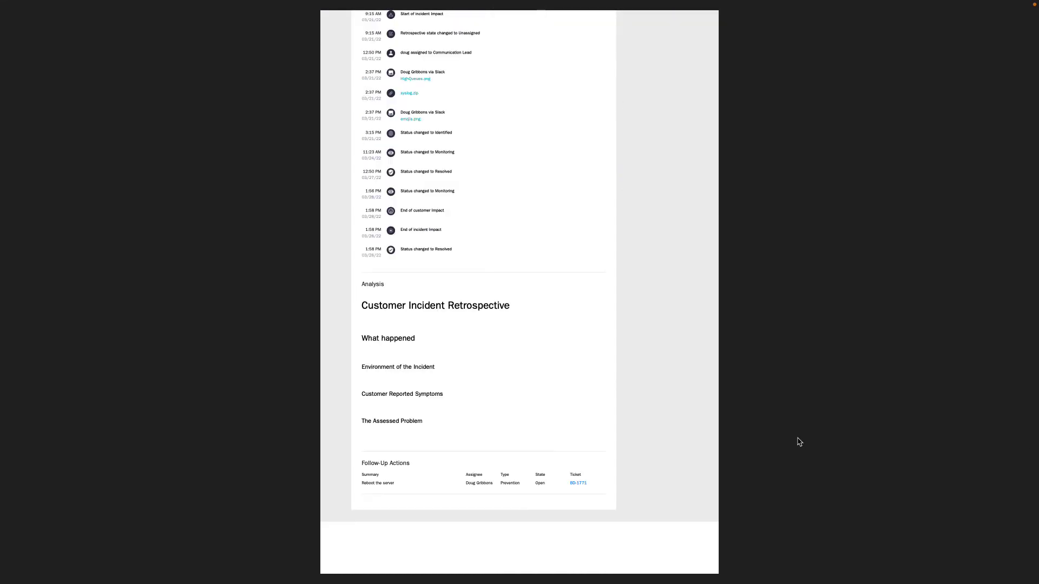